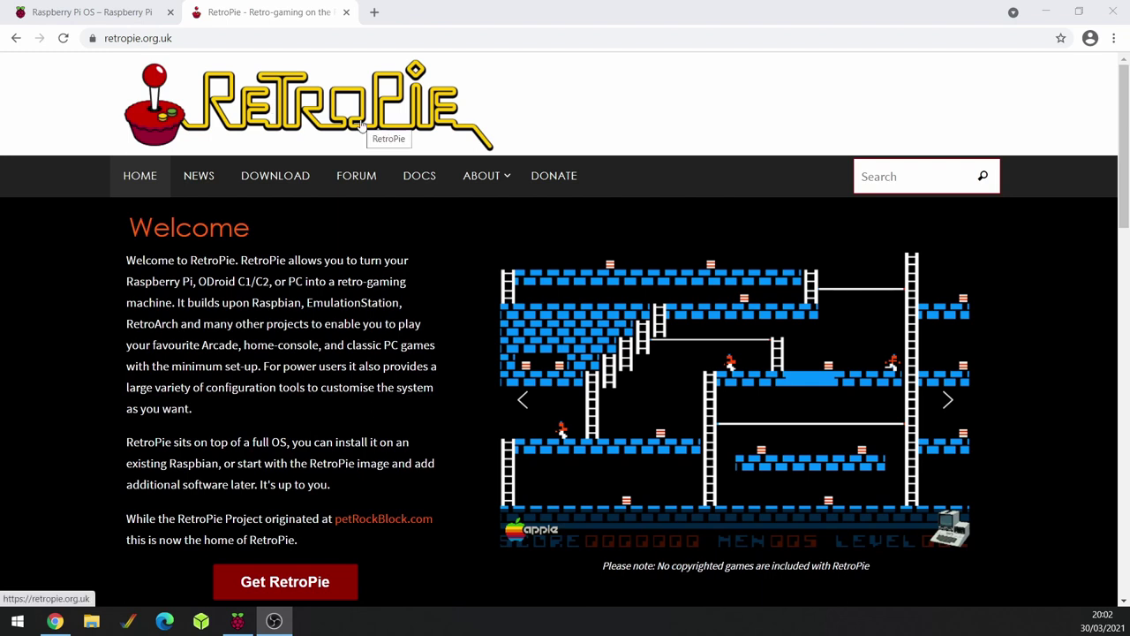
- Examine the Raspberry Pi Imager download options on the Raspberry Pi OS web page
{"action": "left_click", "coordinate": [108, 12]}
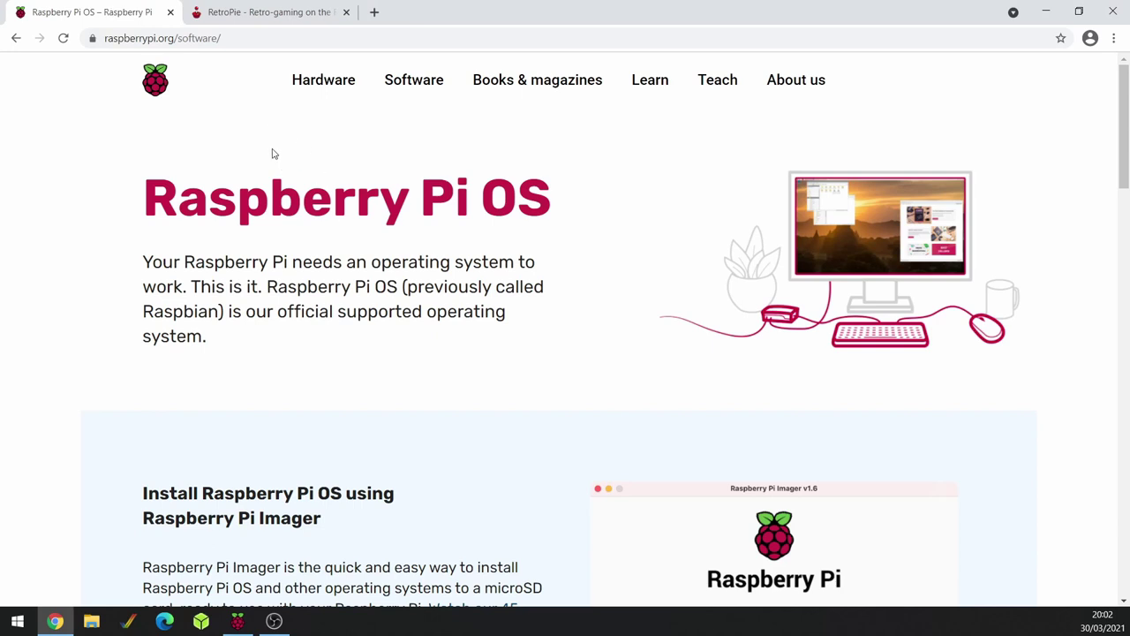
{"action": "scroll", "coordinate": [318, 222], "scroll_direction": "down", "scroll_amount": 3}
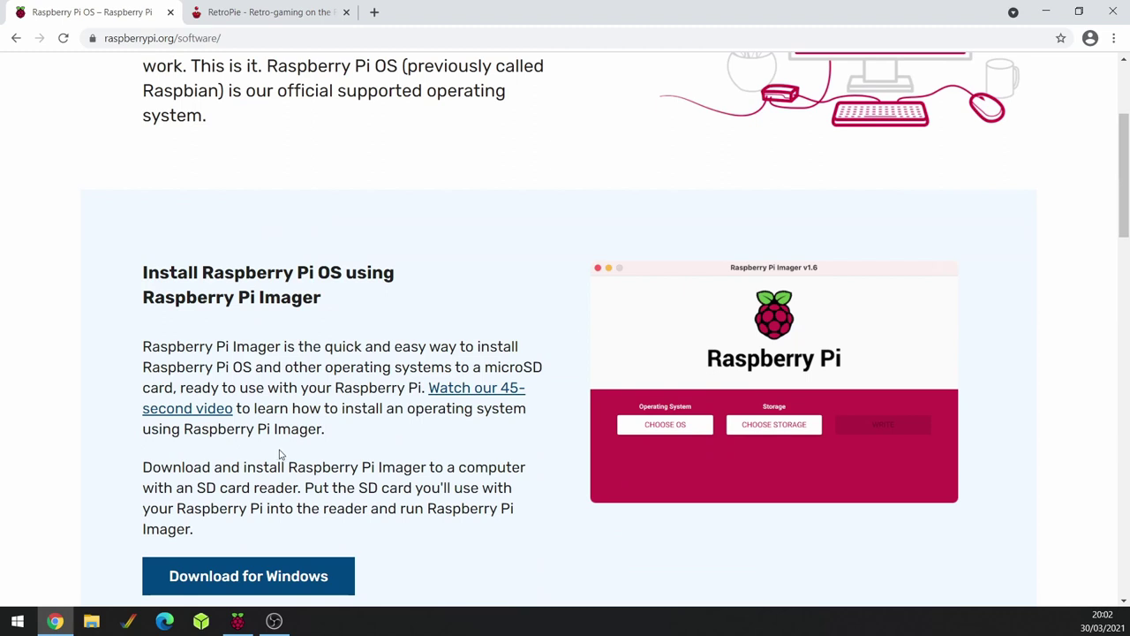
{"action": "scroll", "coordinate": [281, 455], "scroll_direction": "down", "scroll_amount": 1}
{"action": "scroll", "coordinate": [281, 456], "scroll_direction": "down", "scroll_amount": 2}
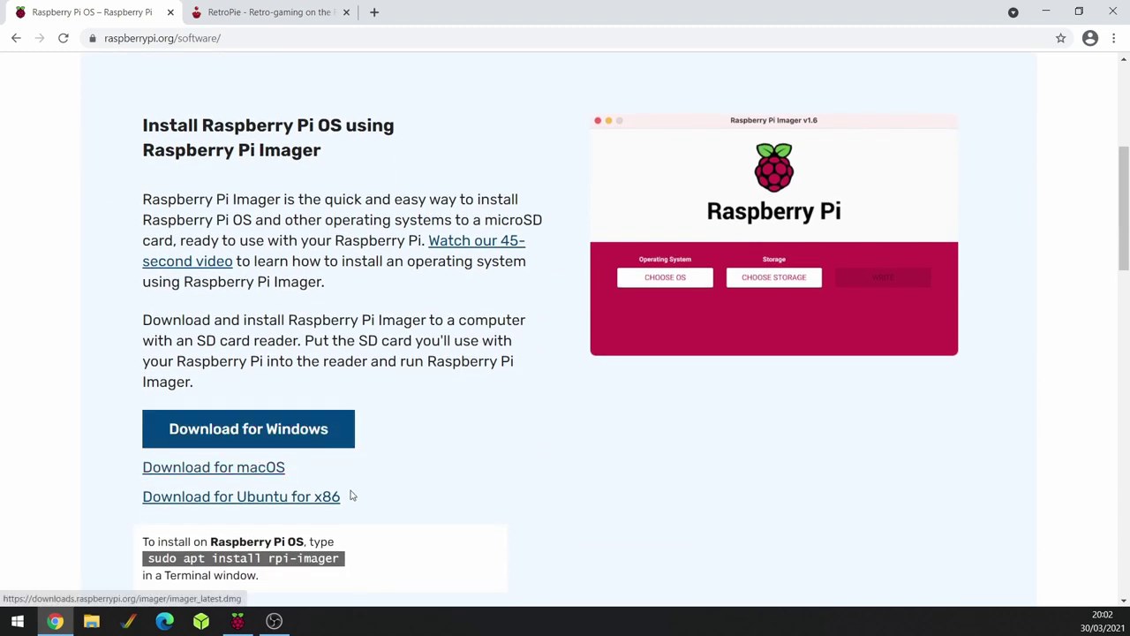
{"action": "scroll", "coordinate": [649, 316], "scroll_direction": "down", "scroll_amount": 1}
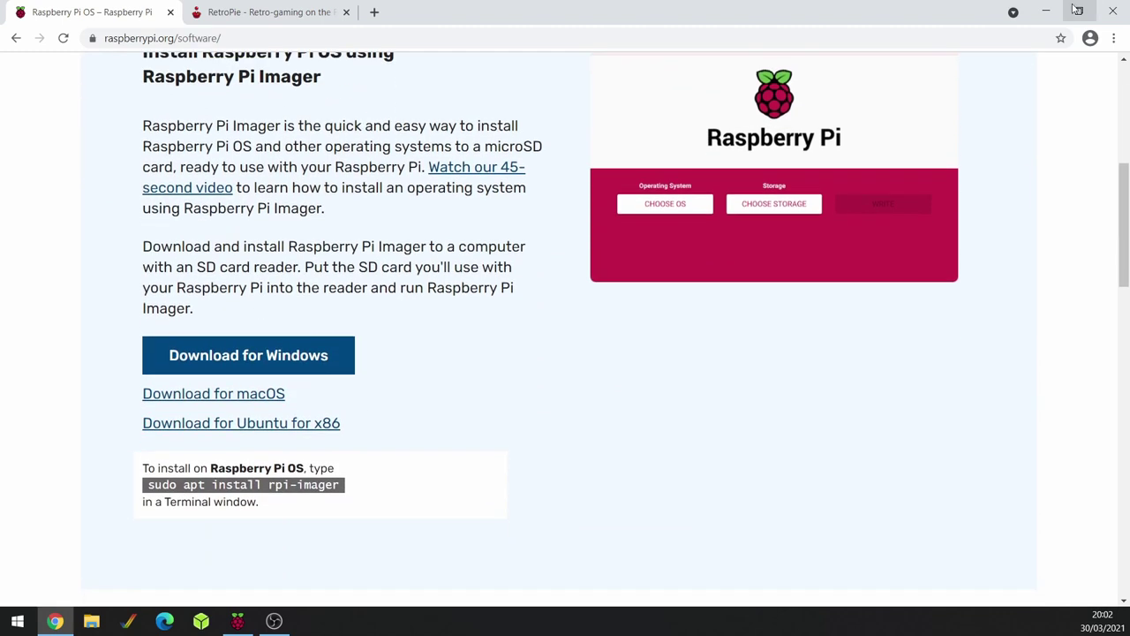
- Switch to Raspberry Pi Imager and choose RetroPie 4.7.1 (RPI 4/400), under Emulation and game OS, as the operating system
{"action": "left_click", "coordinate": [1046, 11]}
{"action": "left_click", "coordinate": [240, 623]}
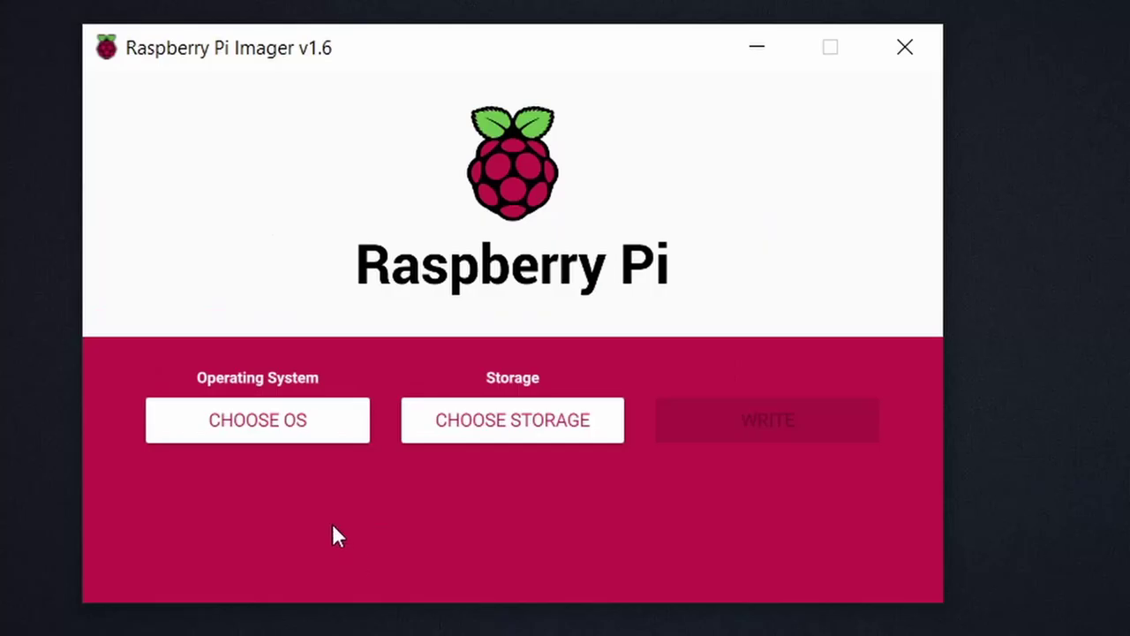
{"action": "left_click", "coordinate": [335, 437]}
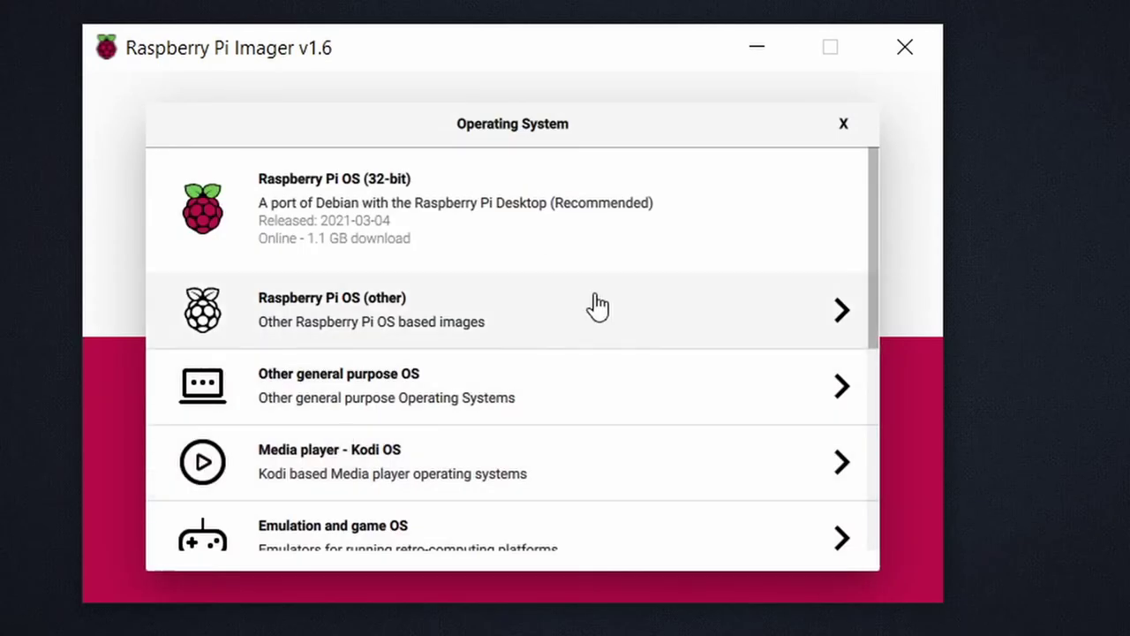
{"action": "scroll", "coordinate": [598, 293], "scroll_direction": "down", "scroll_amount": 2}
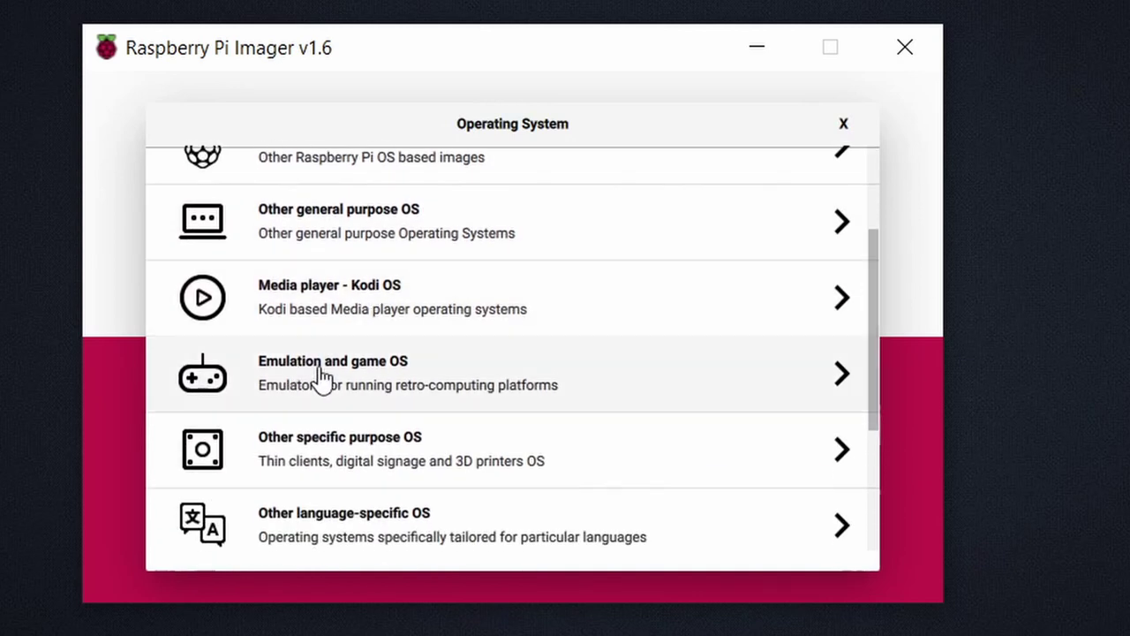
{"action": "left_click", "coordinate": [366, 381]}
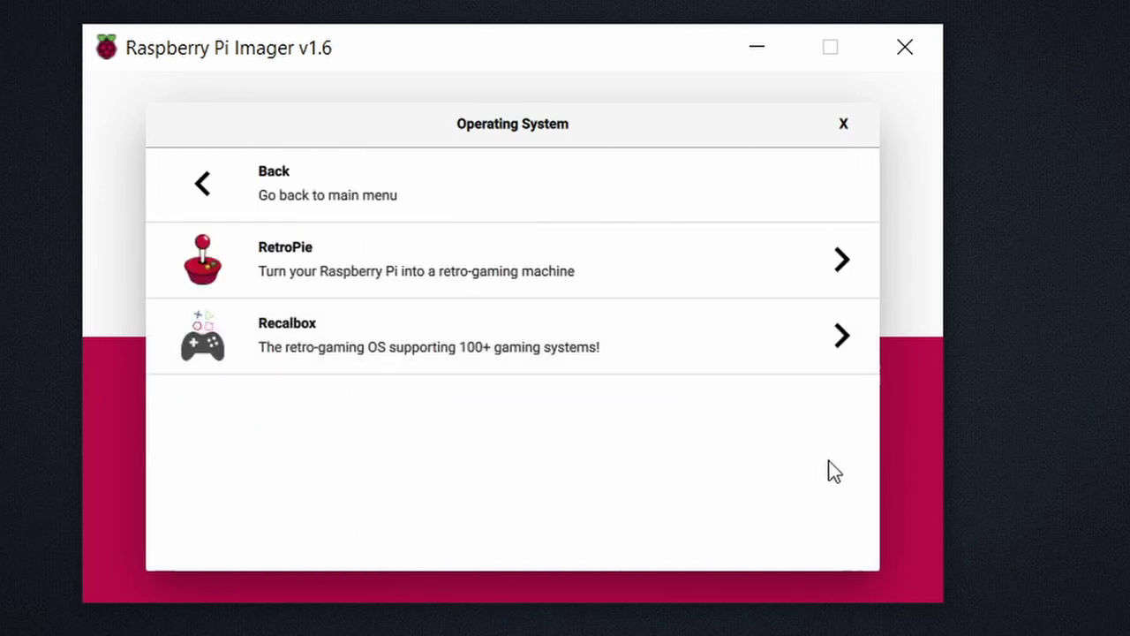
{"action": "left_click", "coordinate": [298, 268]}
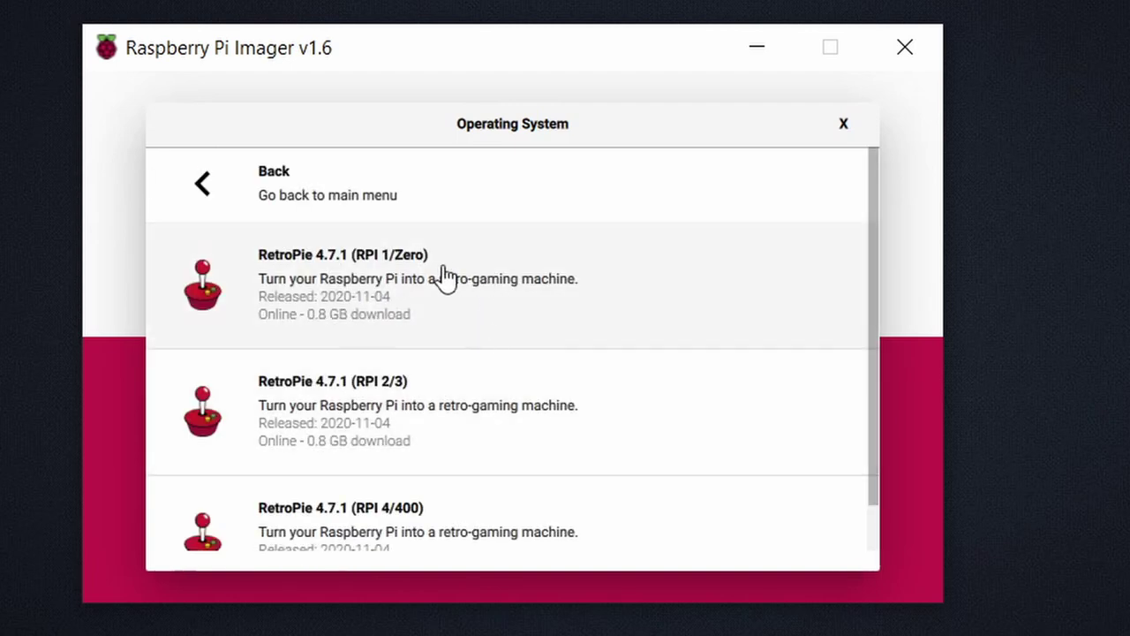
{"action": "scroll", "coordinate": [441, 281], "scroll_direction": "down", "scroll_amount": 1}
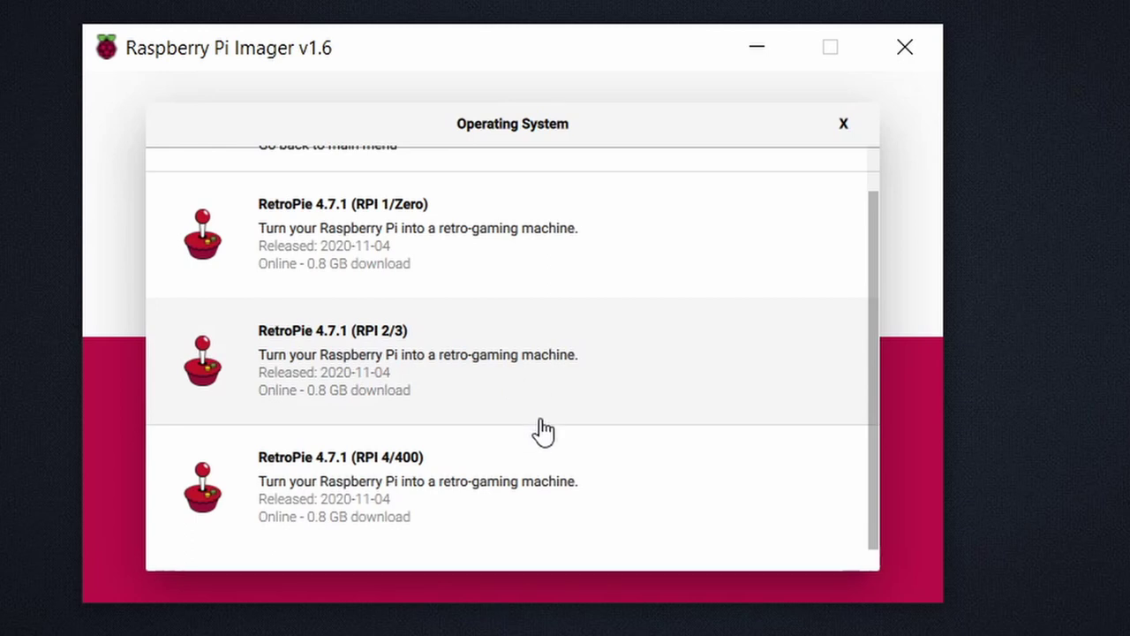
{"action": "left_click", "coordinate": [463, 525]}
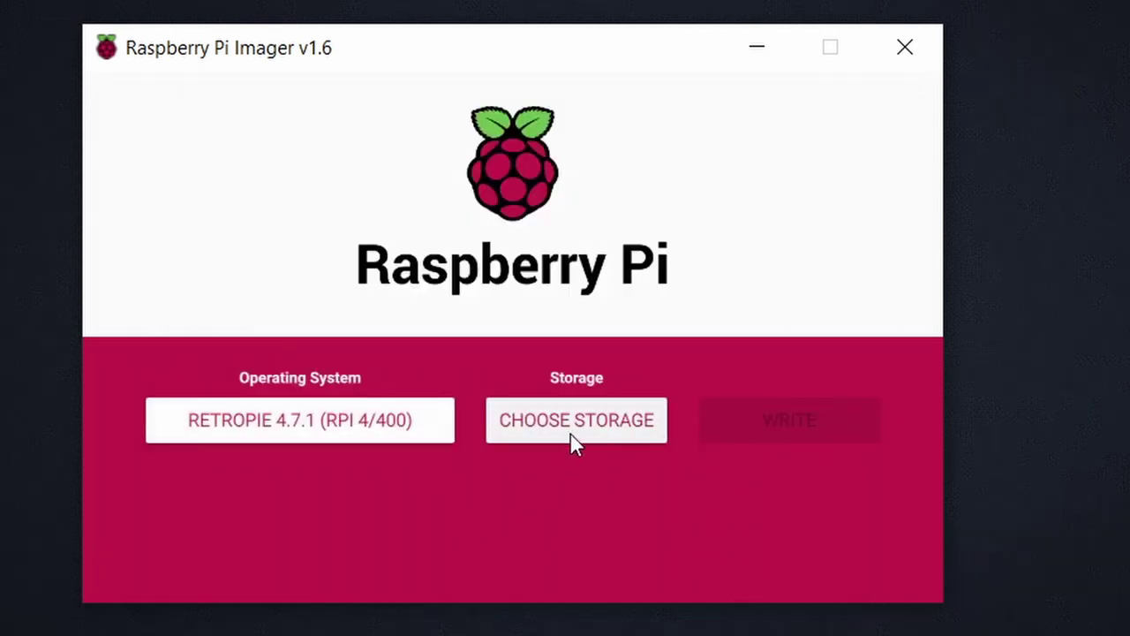
- Check the list of storage devices available for writing the image and close it
{"action": "left_click", "coordinate": [604, 427]}
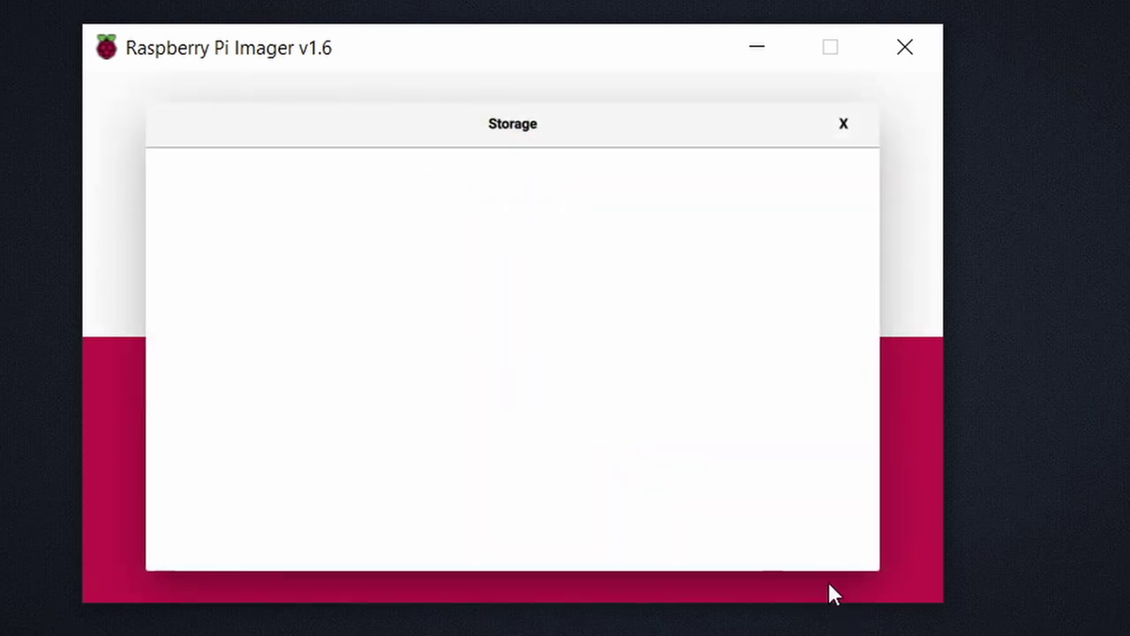
{"action": "left_click", "coordinate": [844, 125]}
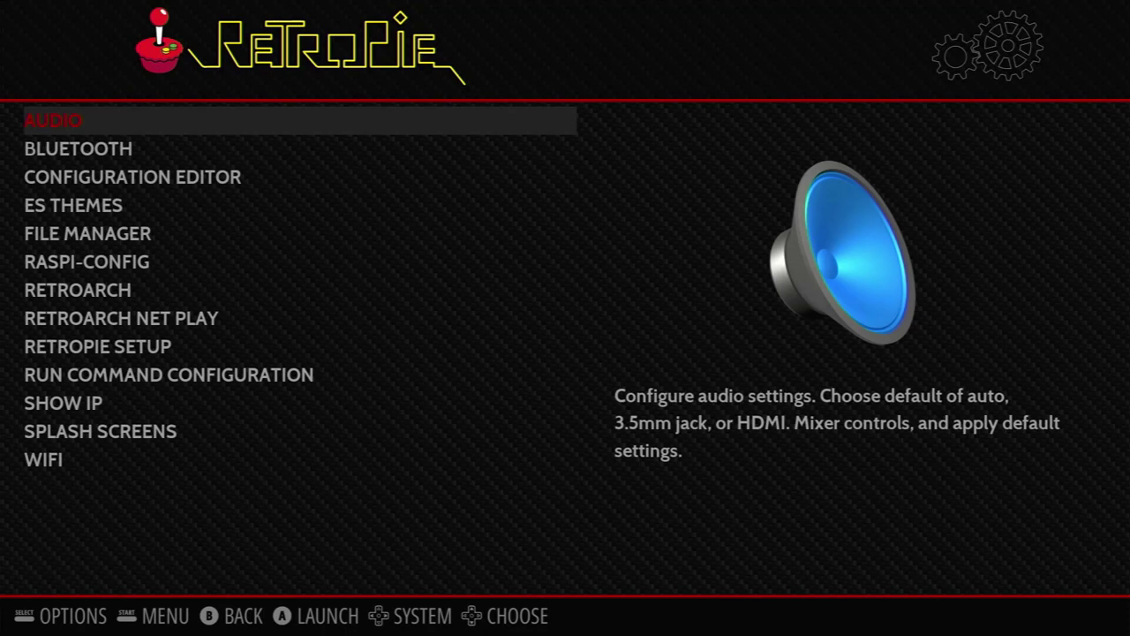
- Look through the RetroPie configuration entries from Audio down to WiFi
{"action": "key", "text": "Down"}
{"action": "key", "text": "Down"}
{"action": "key", "text": "Down"}
{"action": "key", "text": "Down"}
{"action": "key", "text": "Down"}
{"action": "key", "text": "Down"}
{"action": "key", "text": "Down"}
{"action": "key", "text": "Down"}
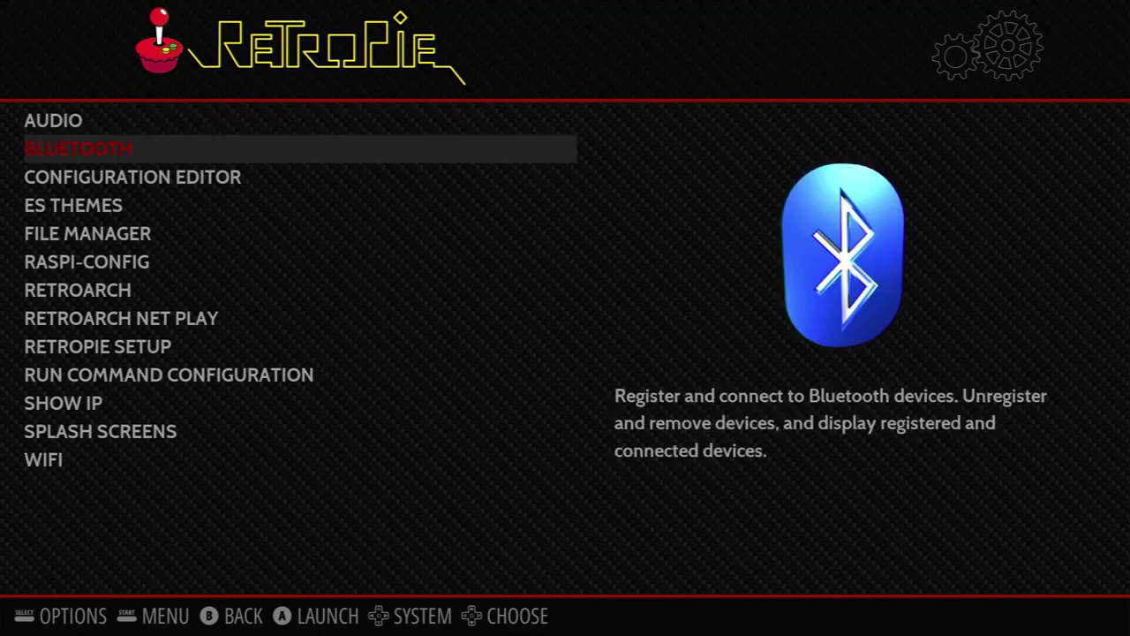
{"action": "key", "text": "Down"}
{"action": "key", "text": "Down"}
{"action": "key", "text": "Down"}
{"action": "key", "text": "Down"}
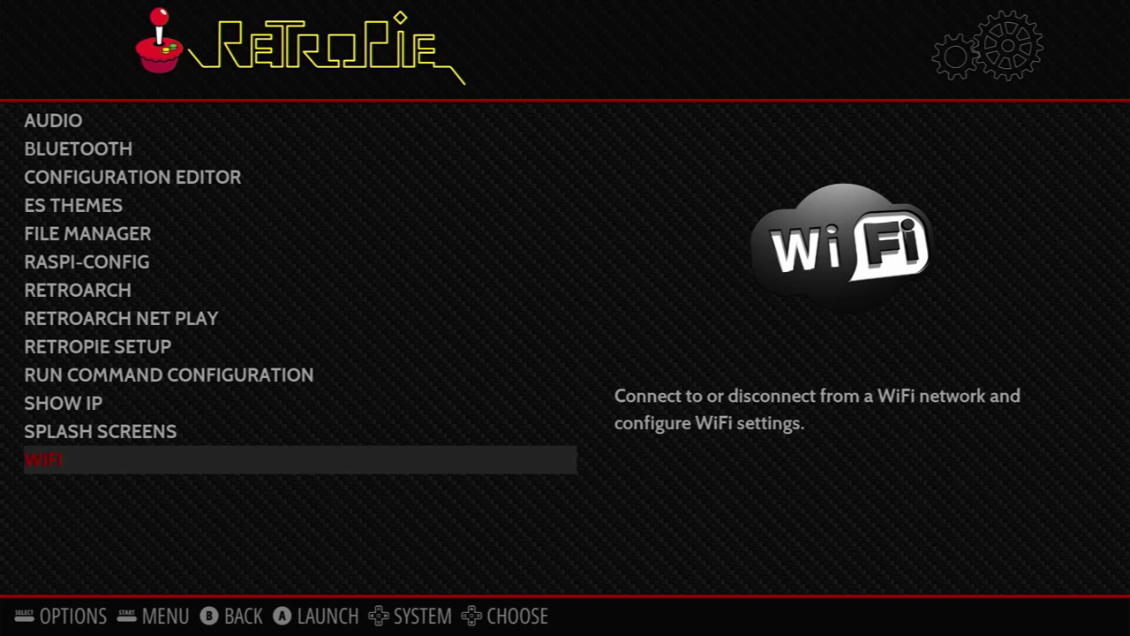
- Launch RetroPie Setup from the RetroPie configuration entries
{"action": "key", "text": "Up"}
{"action": "key", "text": "Up"}
{"action": "key", "text": "Up"}
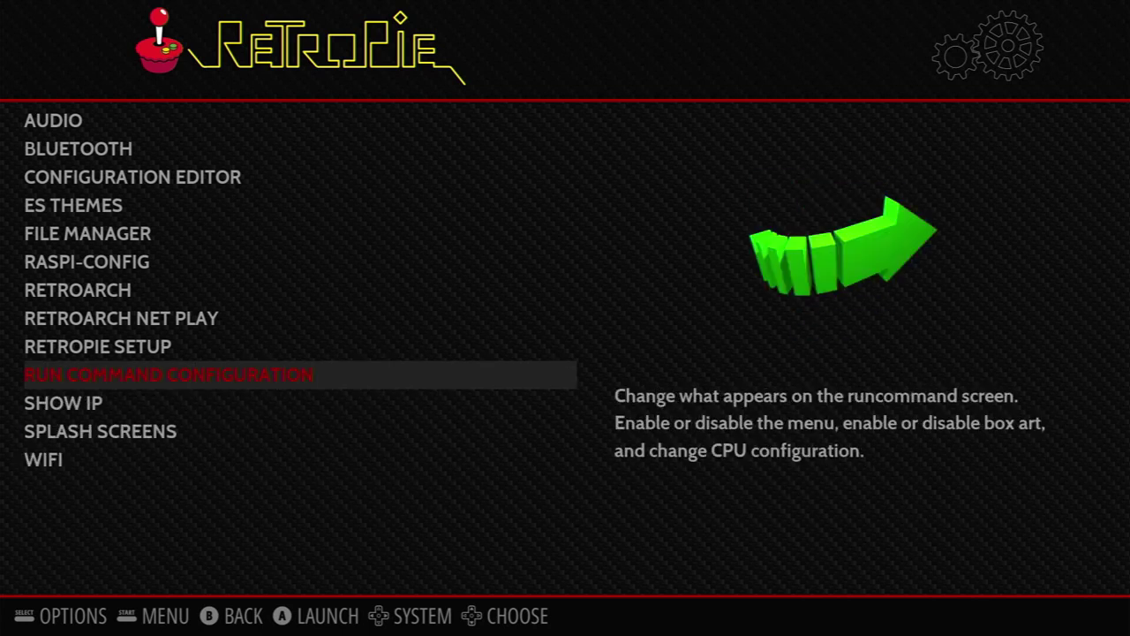
{"action": "key", "text": "Up"}
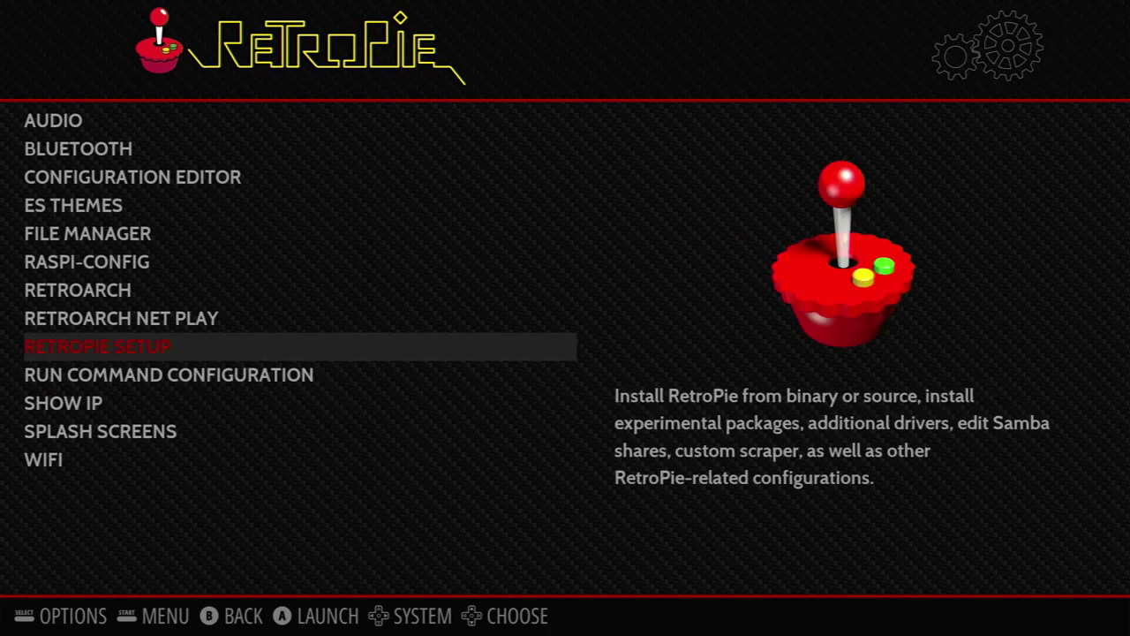
{"action": "key", "text": "Return"}
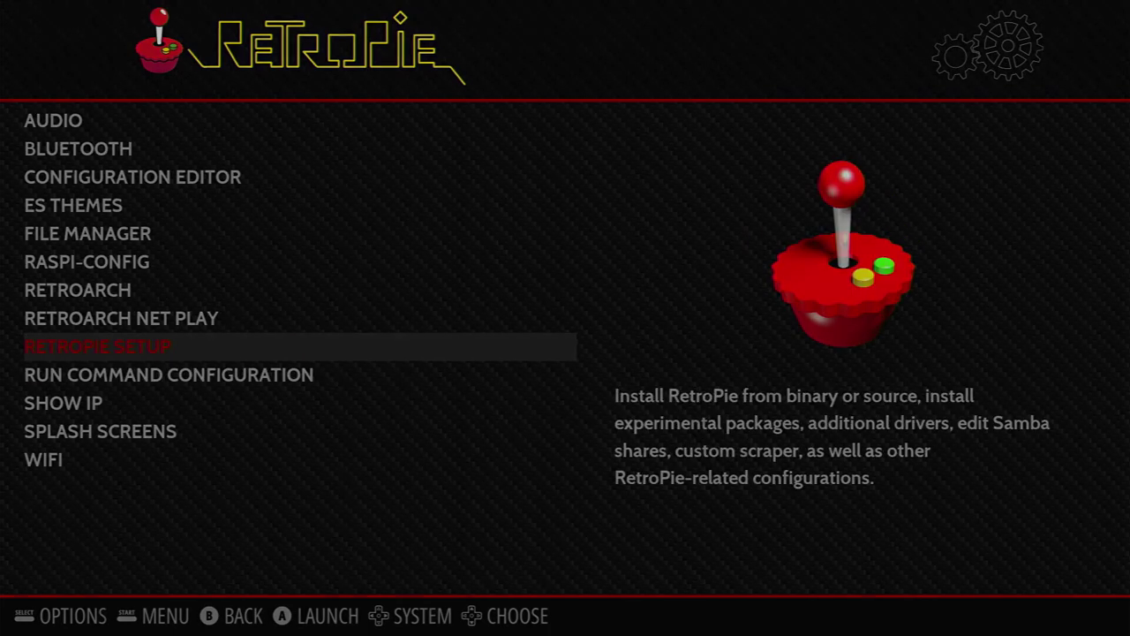
- Go to the package management section of the setup script and open the optional packages
{"action": "key", "text": "Down"}
{"action": "key", "text": "Down"}
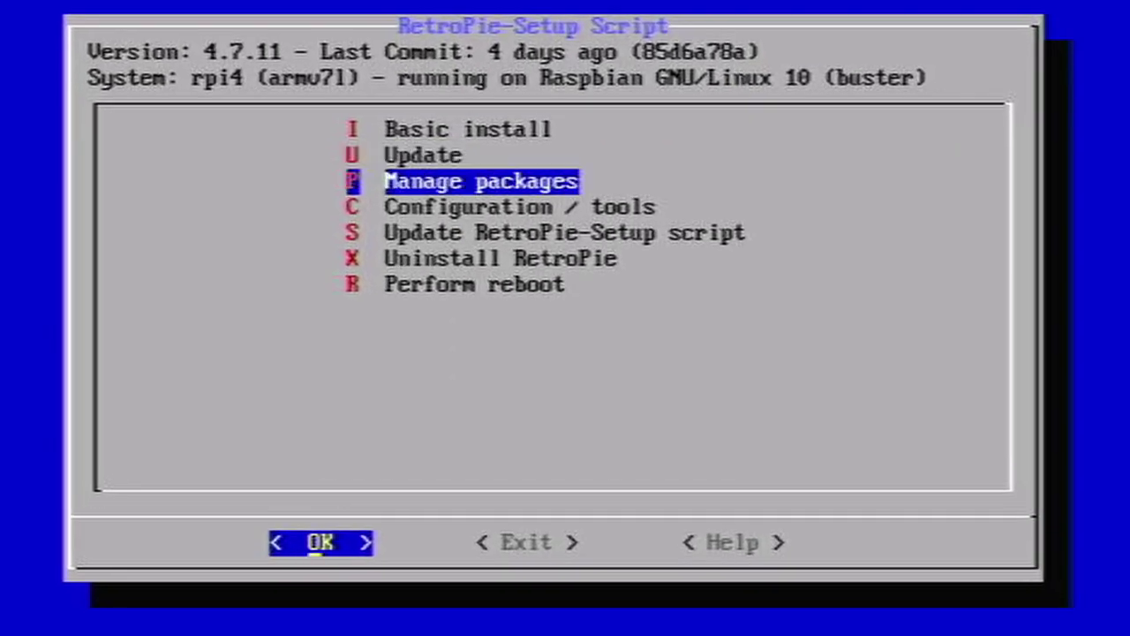
{"action": "key", "text": "Return"}
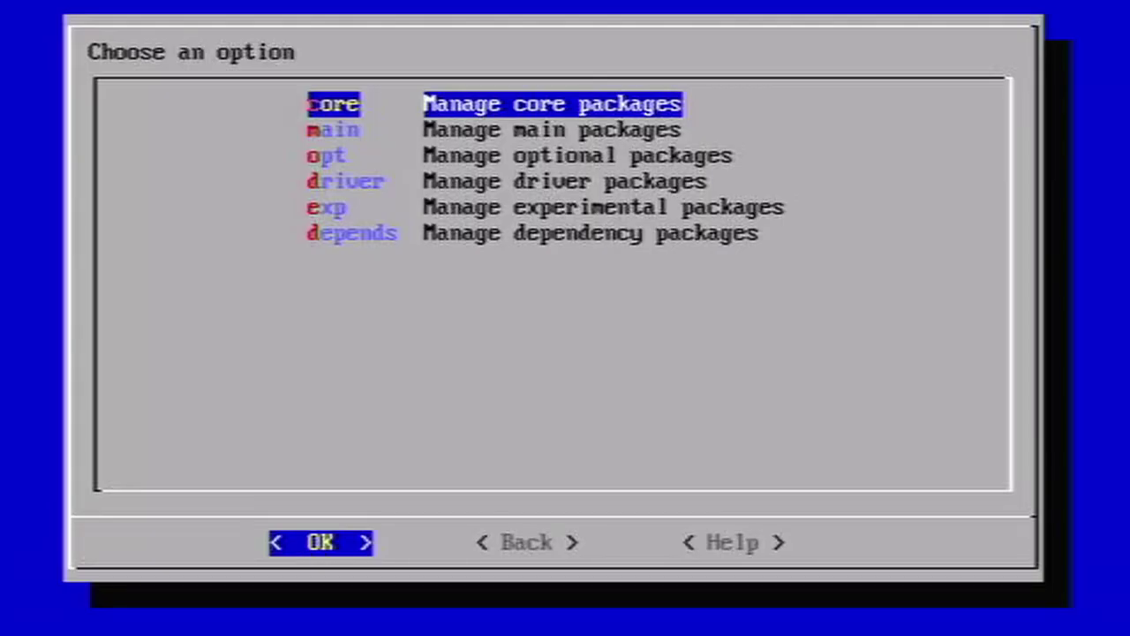
{"action": "key", "text": "Down"}
{"action": "key", "text": "Down"}
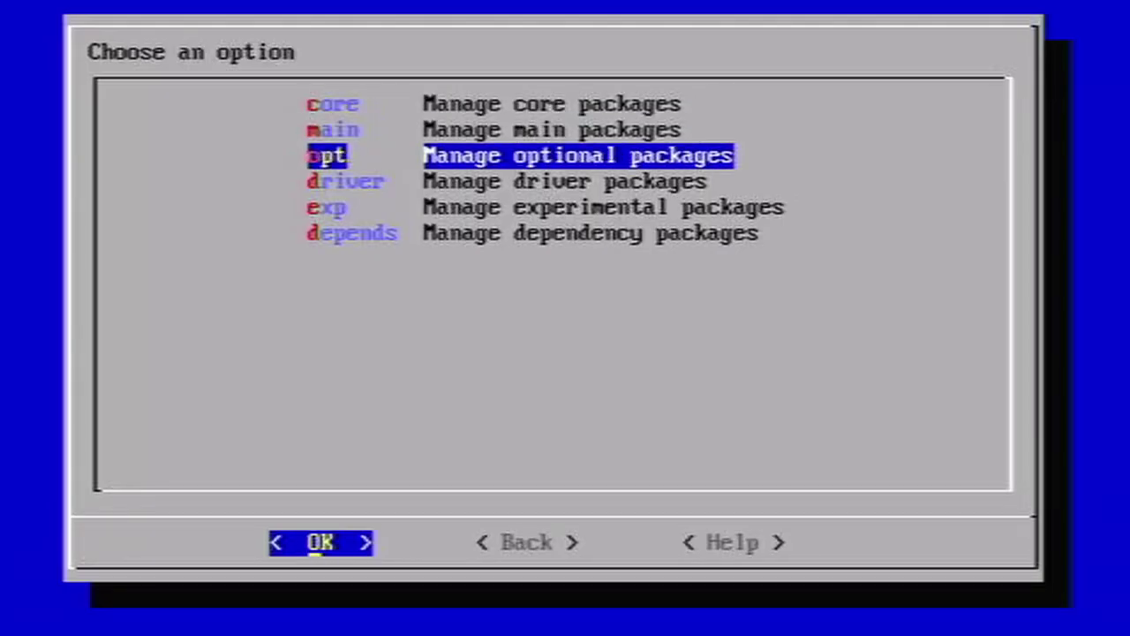
{"action": "key", "text": "Return"}
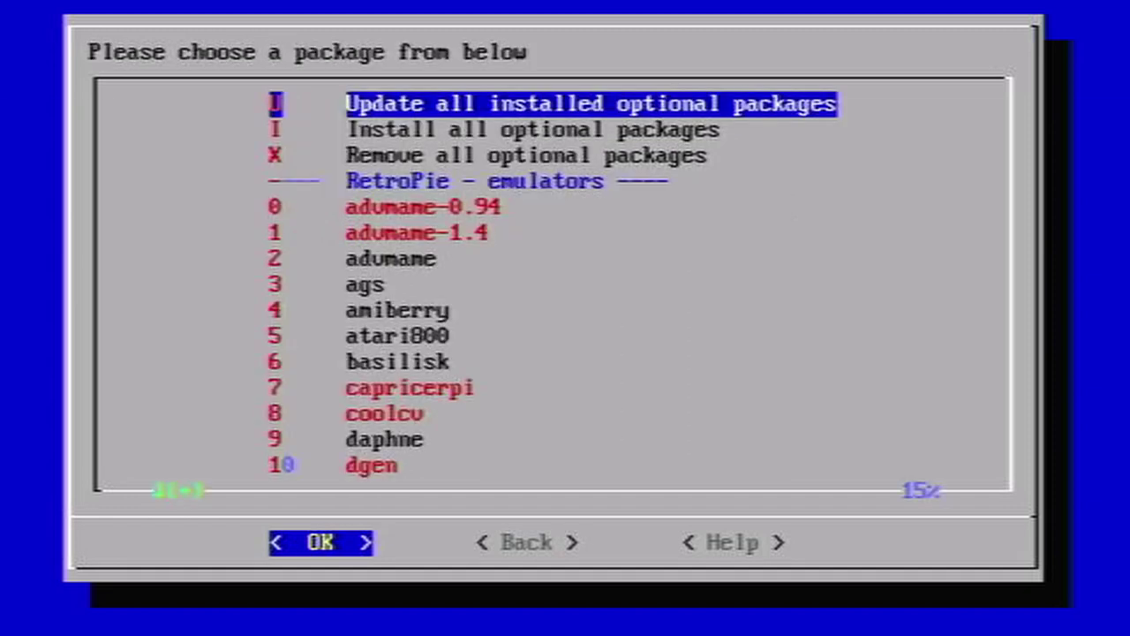
- Install the amiberry emulator package from its pre-compiled binary and confirm the installation
{"action": "key", "text": "Down"}
{"action": "key", "text": "Down"}
{"action": "key", "text": "Down"}
{"action": "key", "text": "Down"}
{"action": "key", "text": "Down"}
{"action": "key", "text": "Down"}
{"action": "key", "text": "Down"}
{"action": "key", "text": "Down"}
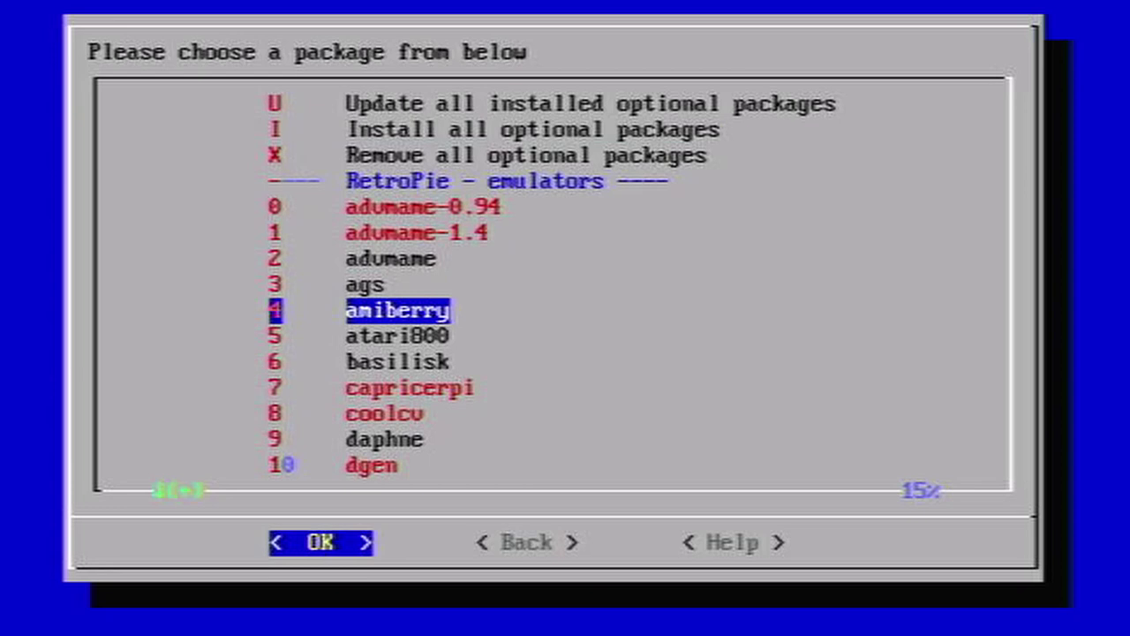
{"action": "key", "text": "Return"}
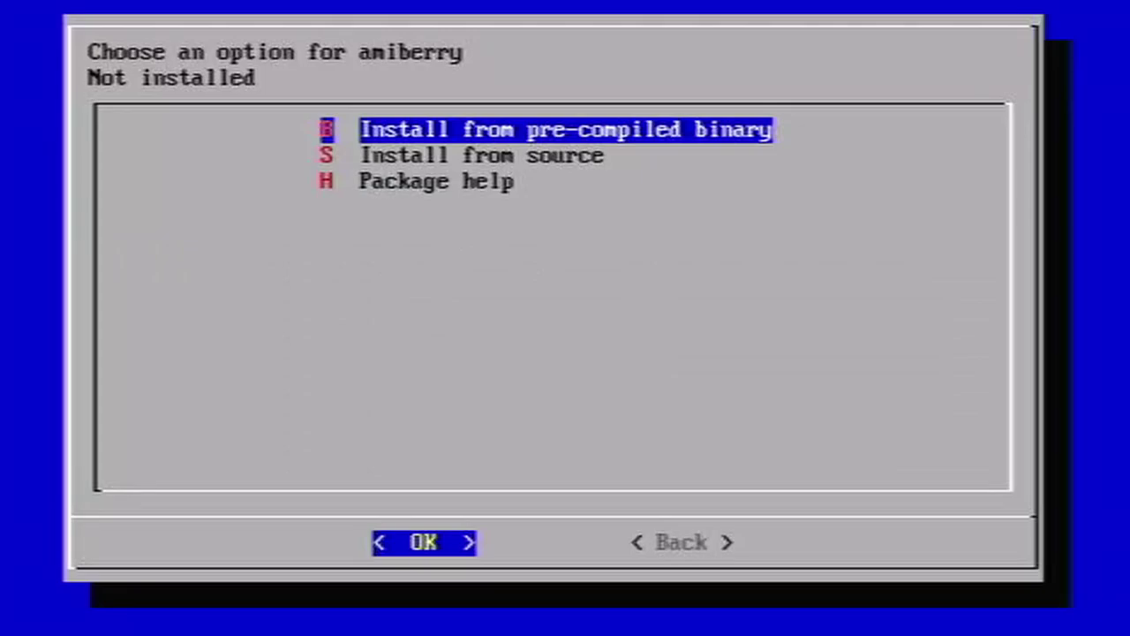
{"action": "key", "text": "Down"}
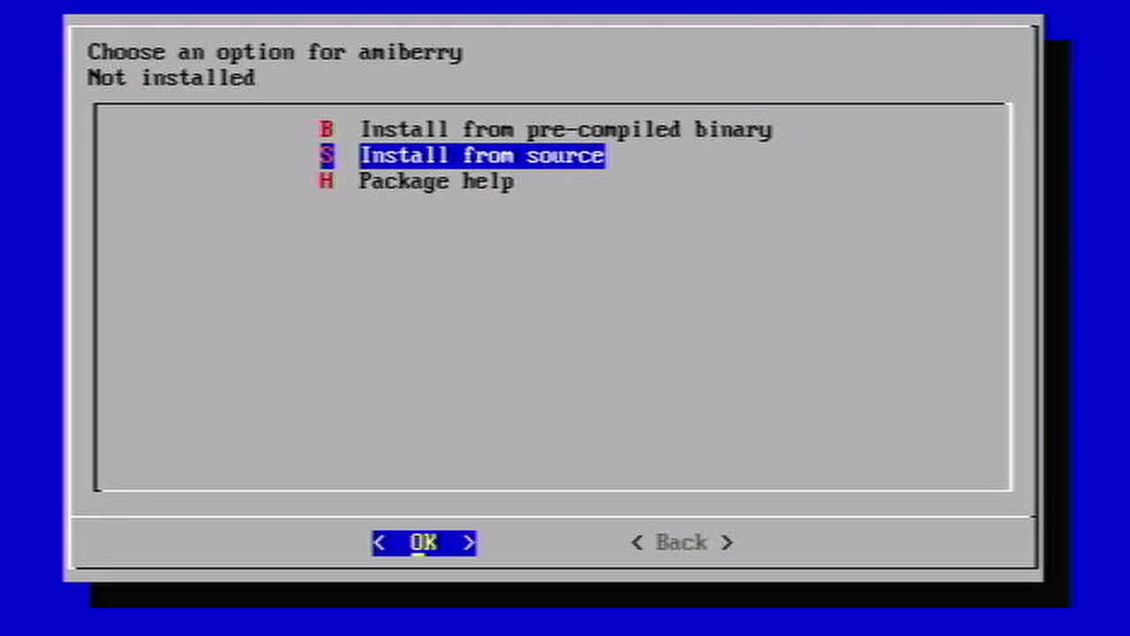
{"action": "key", "text": "Up"}
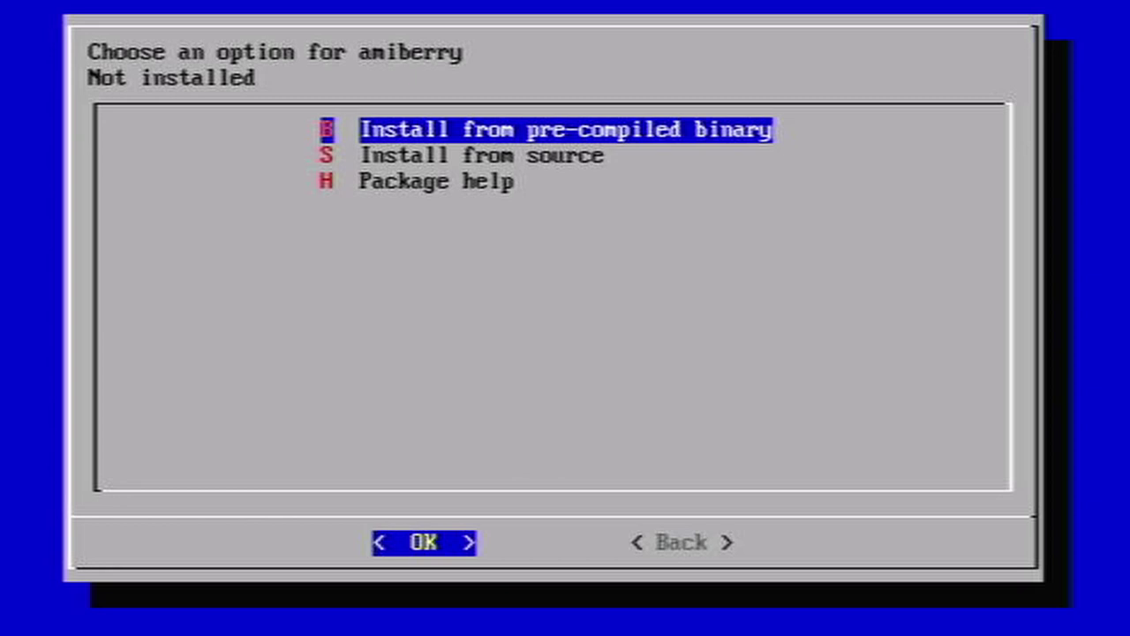
{"action": "key", "text": "Return"}
{"action": "key", "text": "Left"}
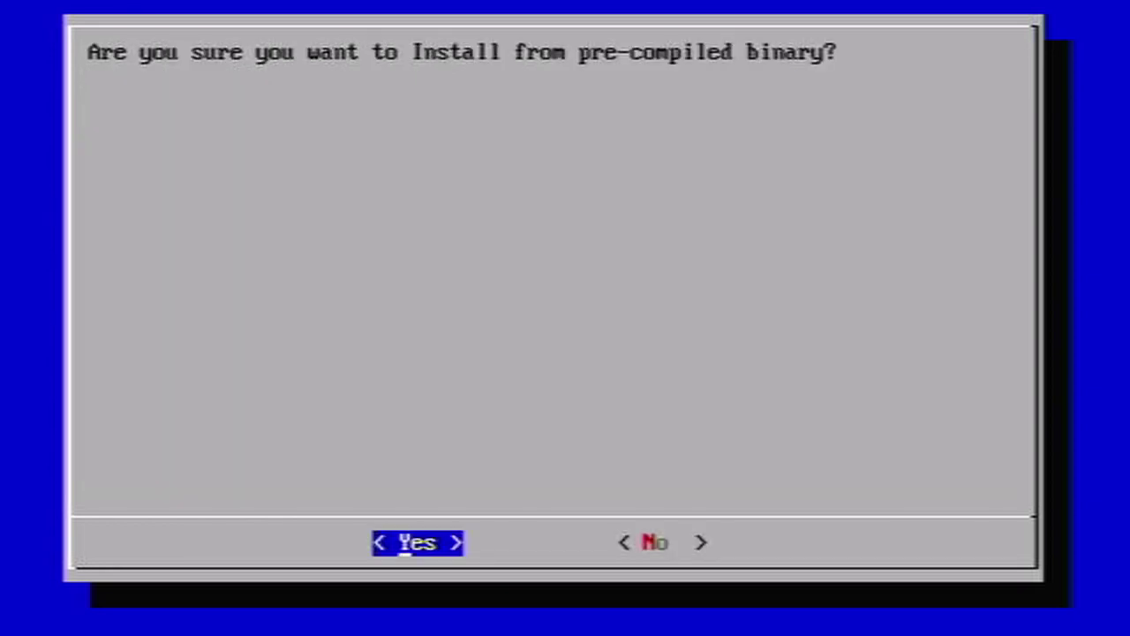
{"action": "key", "text": "Return"}
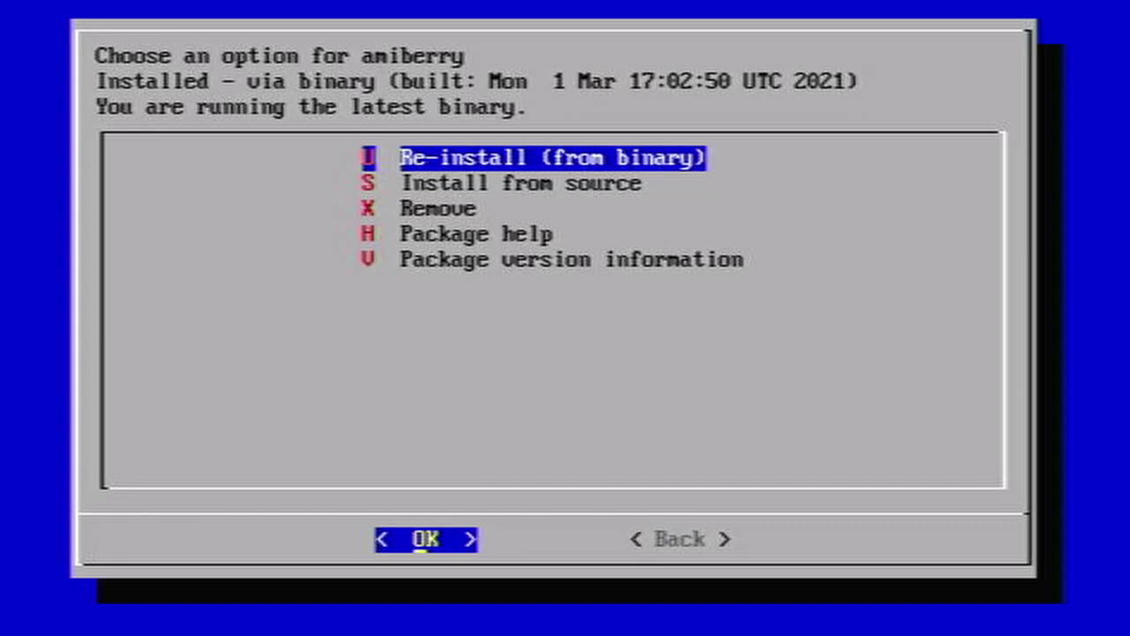
- Decline re-installing amiberry and back out of the optional packages to the package categories
{"action": "key", "text": "Return"}
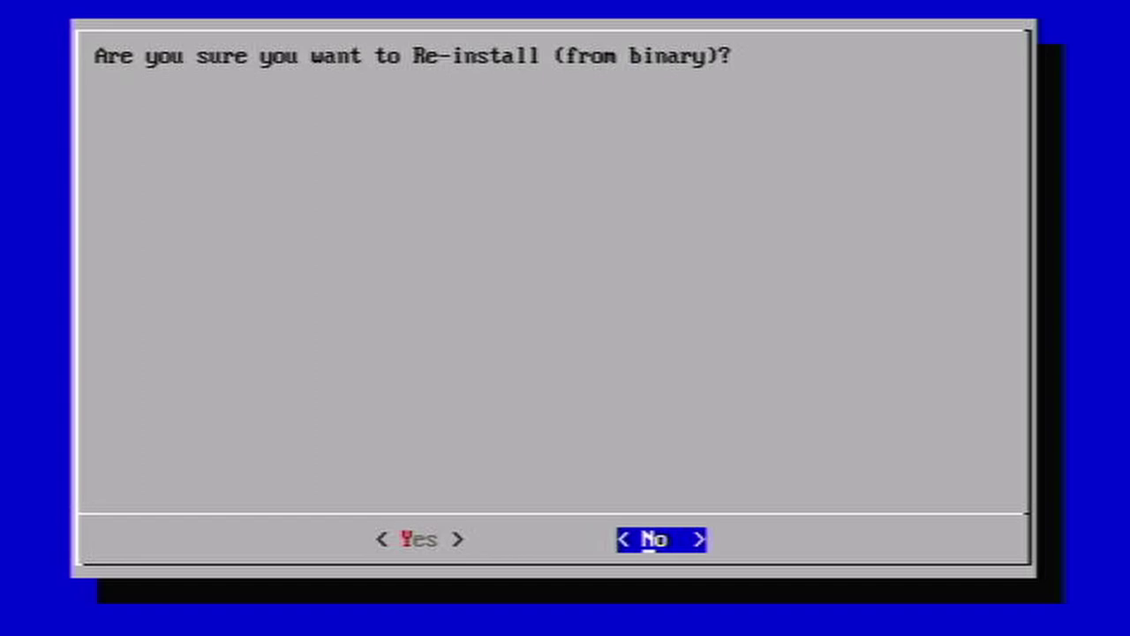
{"action": "key", "text": "Return"}
{"action": "key", "text": "Tab"}
{"action": "key", "text": "Return"}
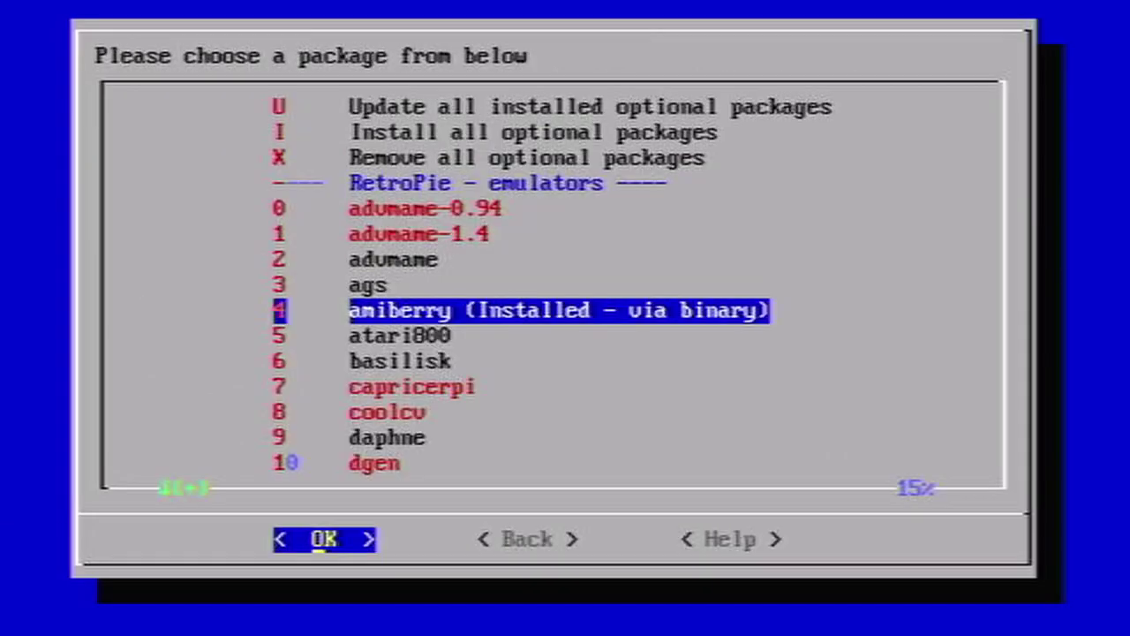
{"action": "key", "text": "Tab"}
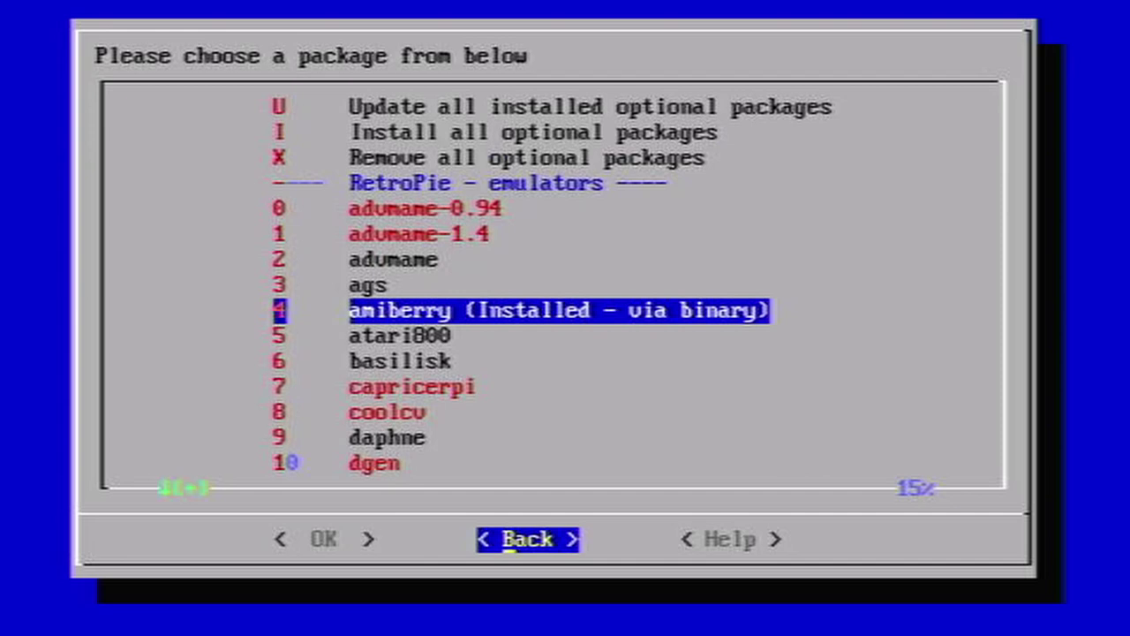
{"action": "key", "text": "Return"}
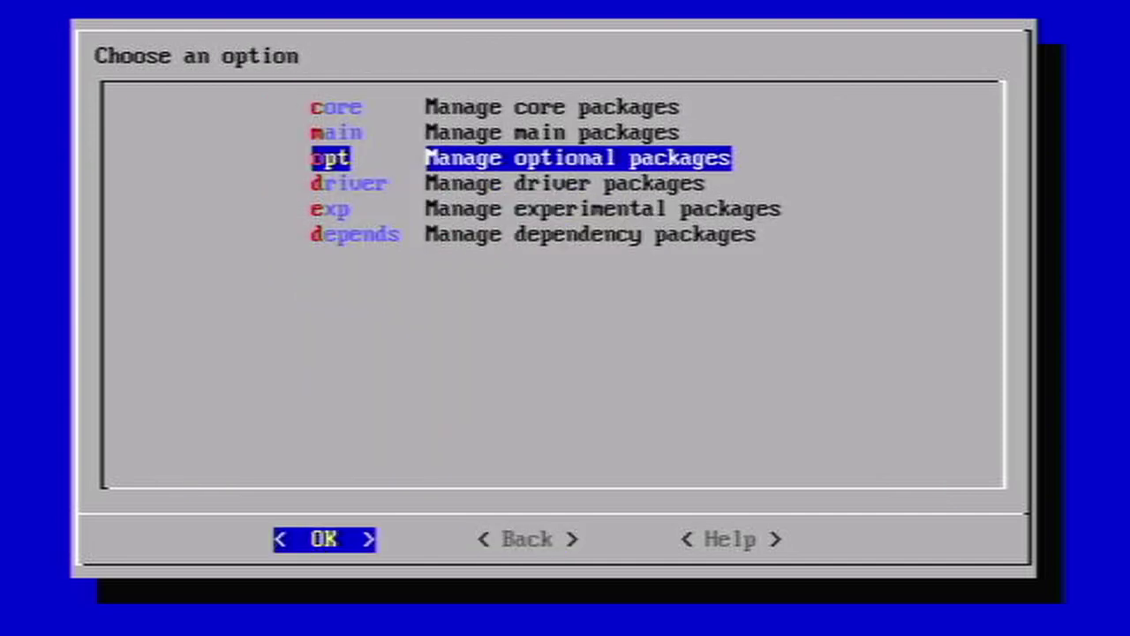
{"action": "key", "text": "Tab"}
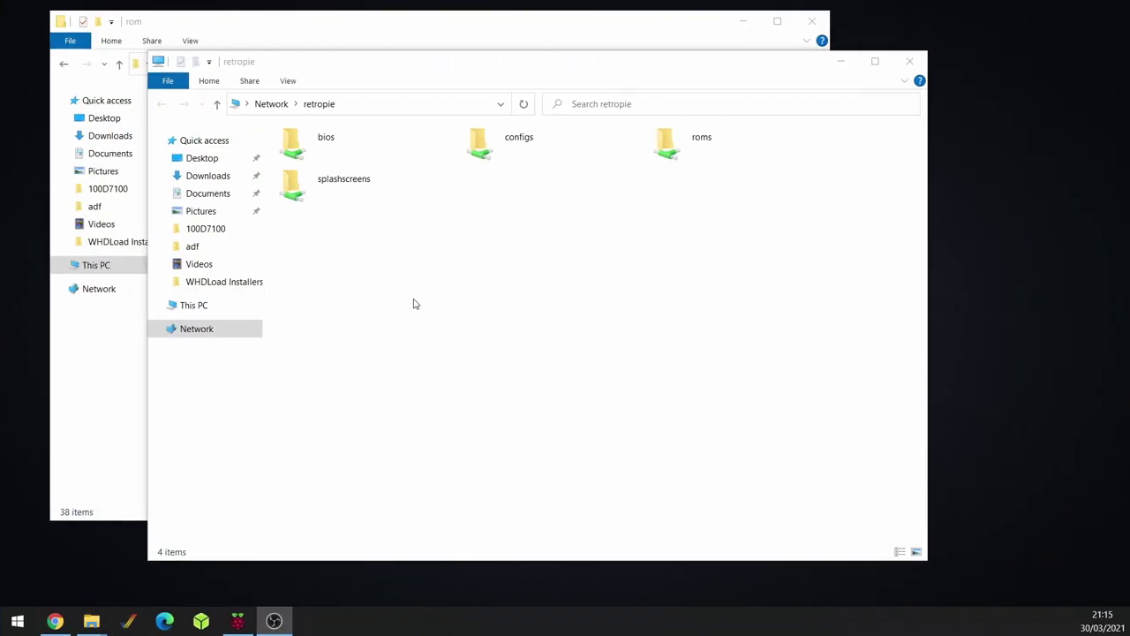
- Switch to File Explorer and display the RetroPie network share's path \\retropie as editable text
{"action": "left_click", "coordinate": [371, 105]}
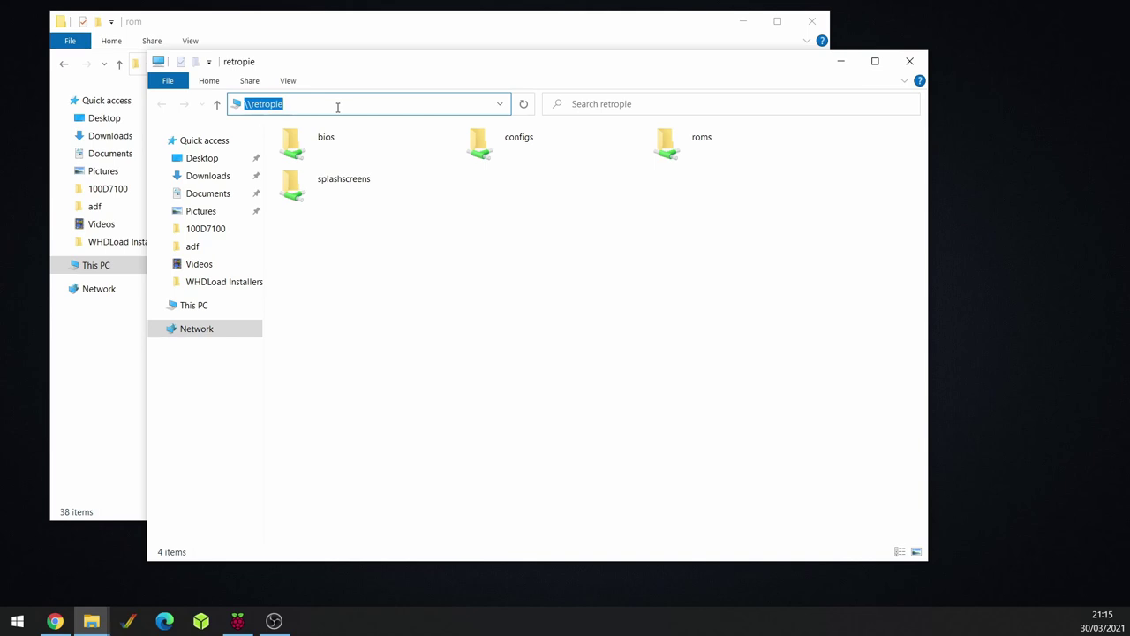
{"action": "left_click", "coordinate": [336, 109]}
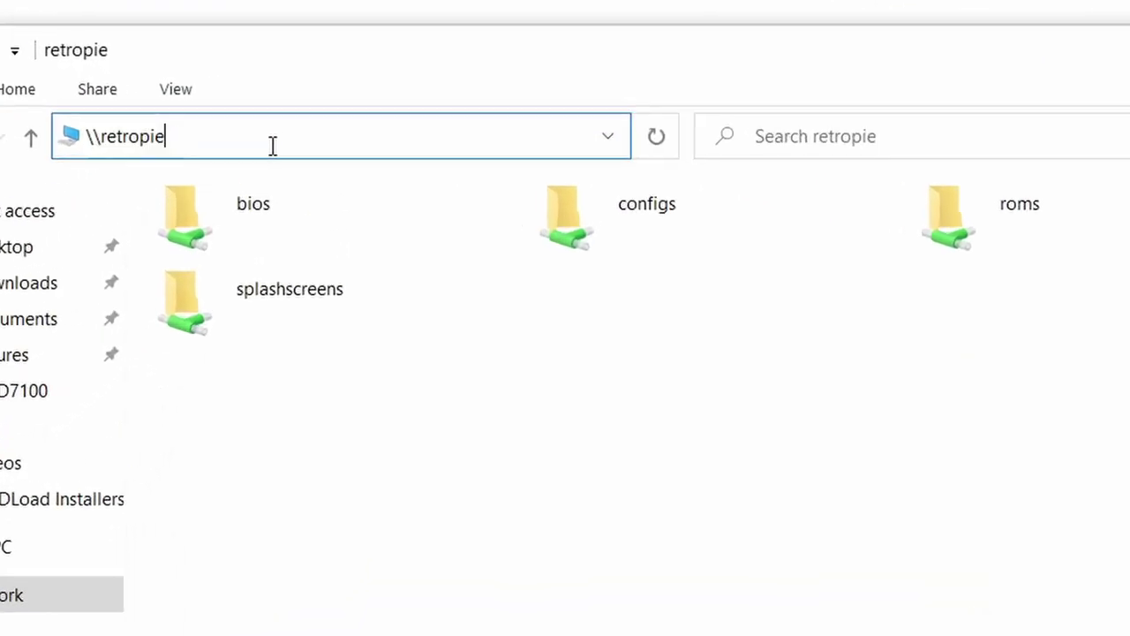
- Highlight the host name retropie in the share's network path and leave path editing
{"action": "left_click_drag", "start_coordinate": [101, 136], "coordinate": [194, 136]}
{"action": "left_click", "coordinate": [205, 136]}
{"action": "left_click_drag", "start_coordinate": [102, 136], "coordinate": [169, 136]}
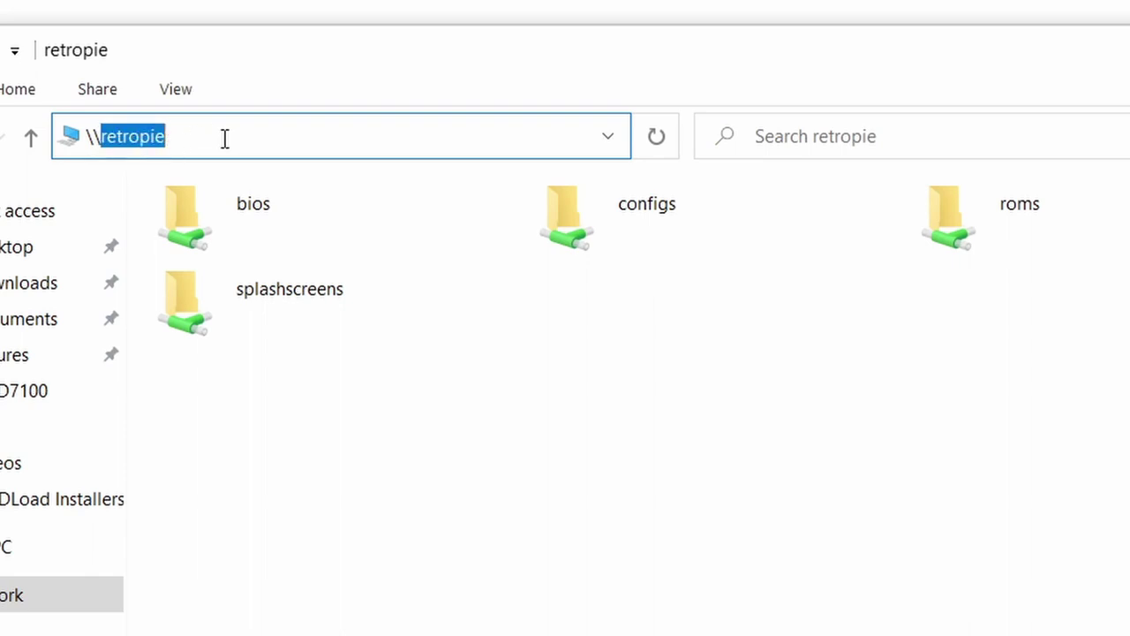
{"action": "left_click", "coordinate": [167, 139]}
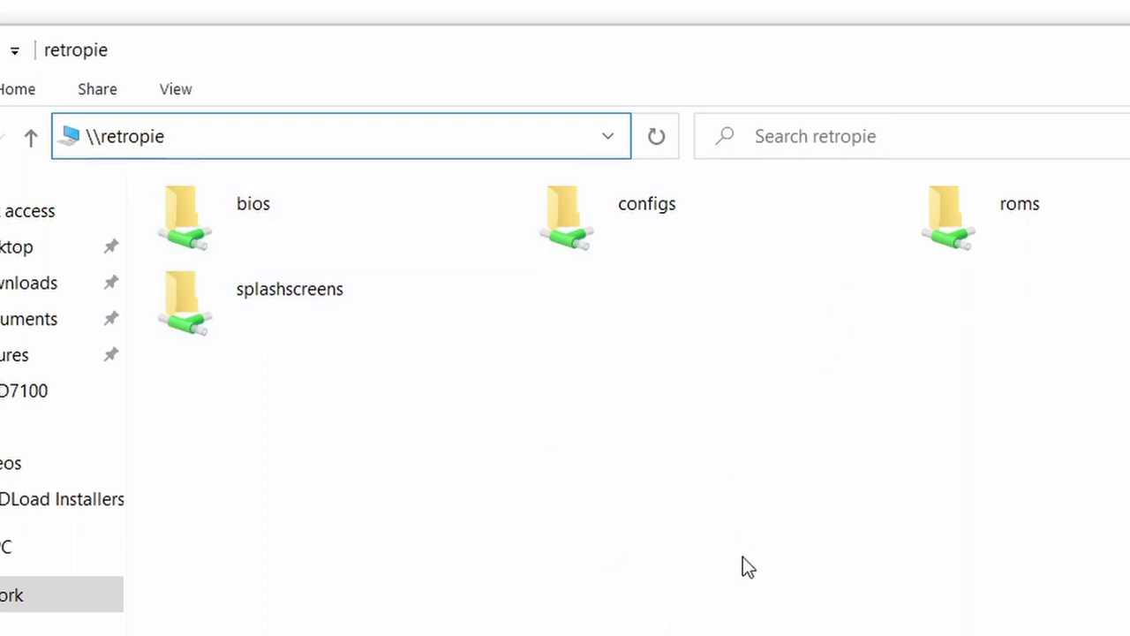
{"action": "left_click", "coordinate": [504, 389]}
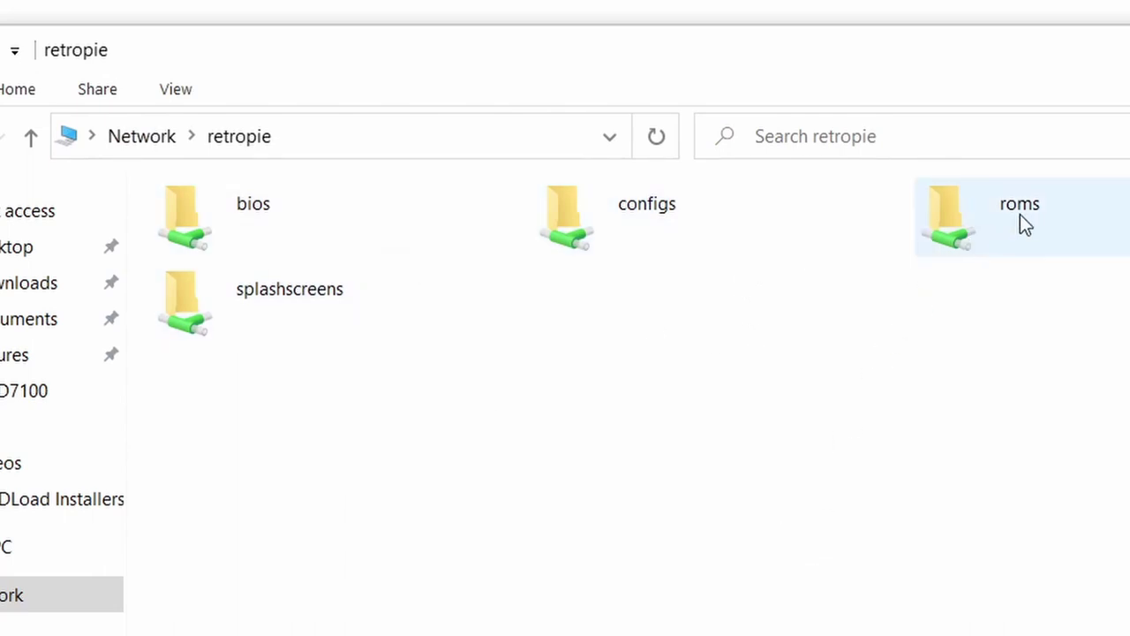
- Open the share's roms folder, look inside its amiga folder and return to roms
{"action": "double_click", "coordinate": [1080, 243]}
{"action": "scroll", "coordinate": [929, 555], "scroll_direction": "down", "scroll_amount": 2}
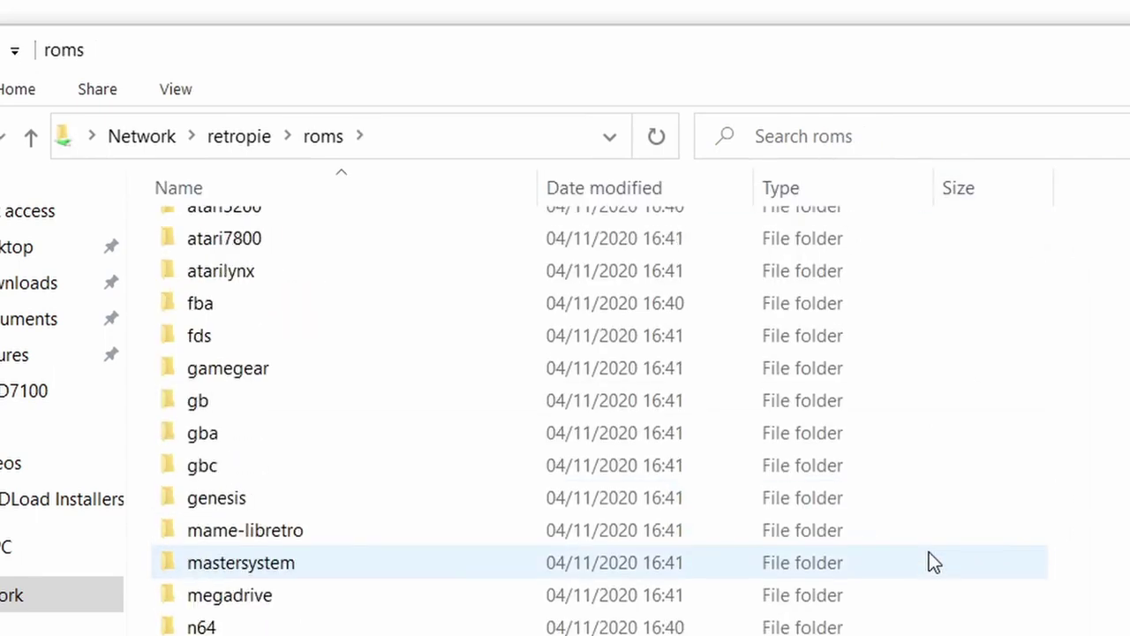
{"action": "scroll", "coordinate": [929, 555], "scroll_direction": "up", "scroll_amount": 2}
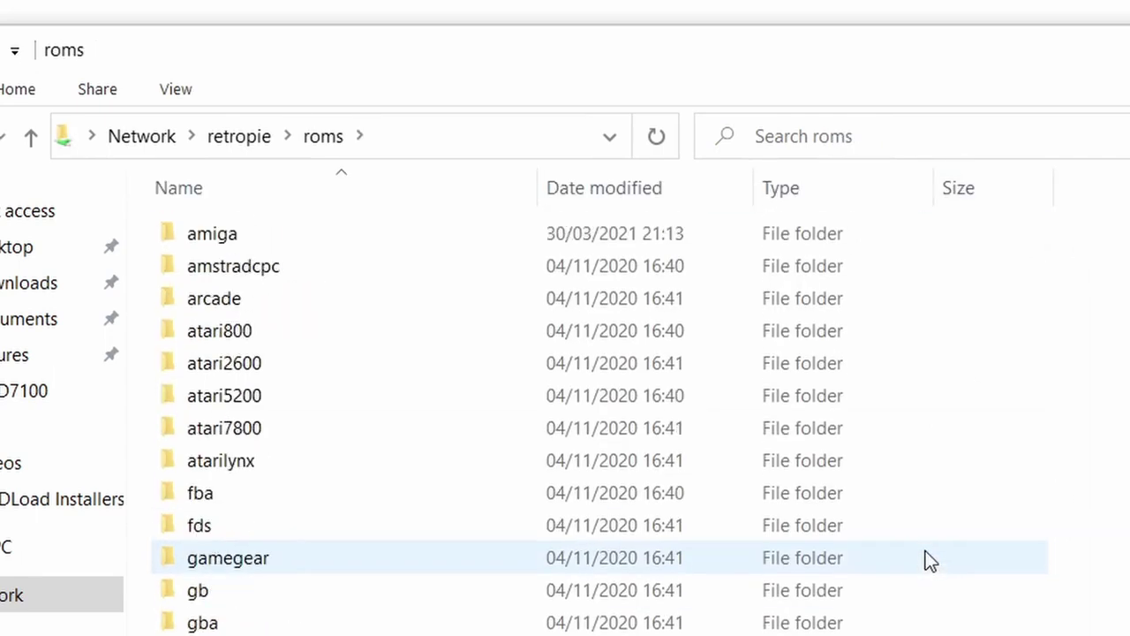
{"action": "double_click", "coordinate": [235, 237]}
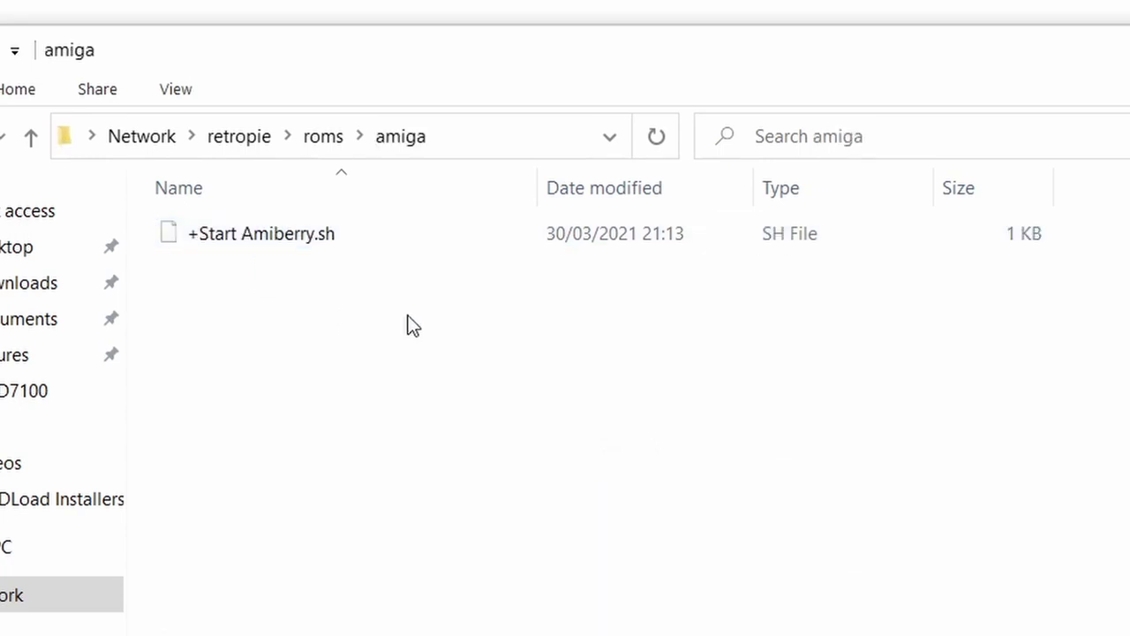
{"action": "left_click", "coordinate": [323, 142]}
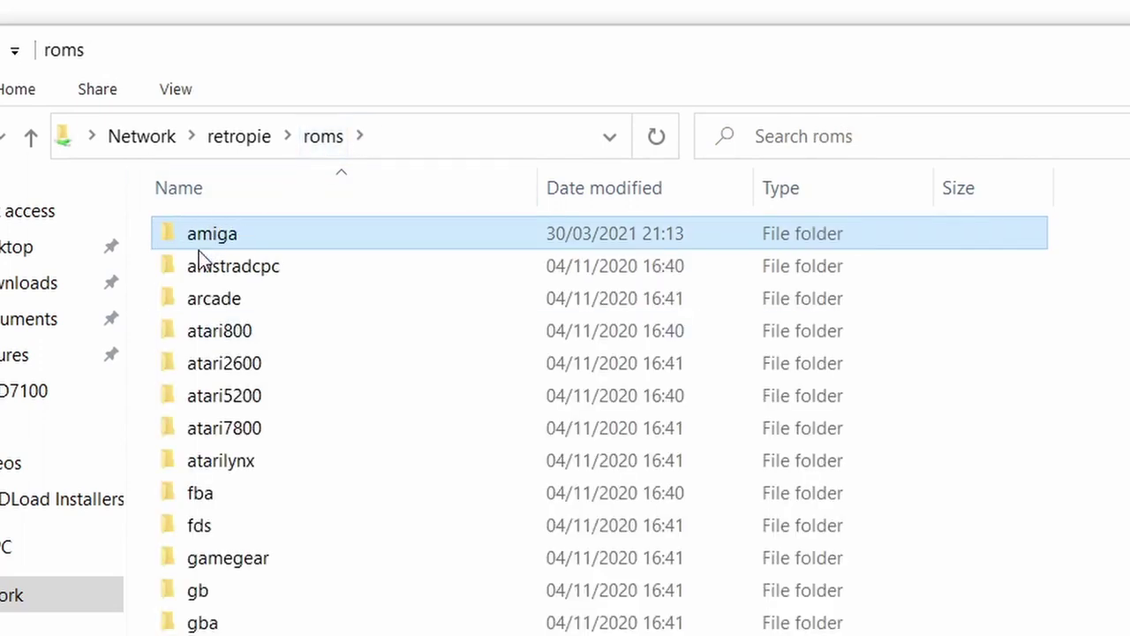
{"action": "mouse_move", "coordinate": [208, 241]}
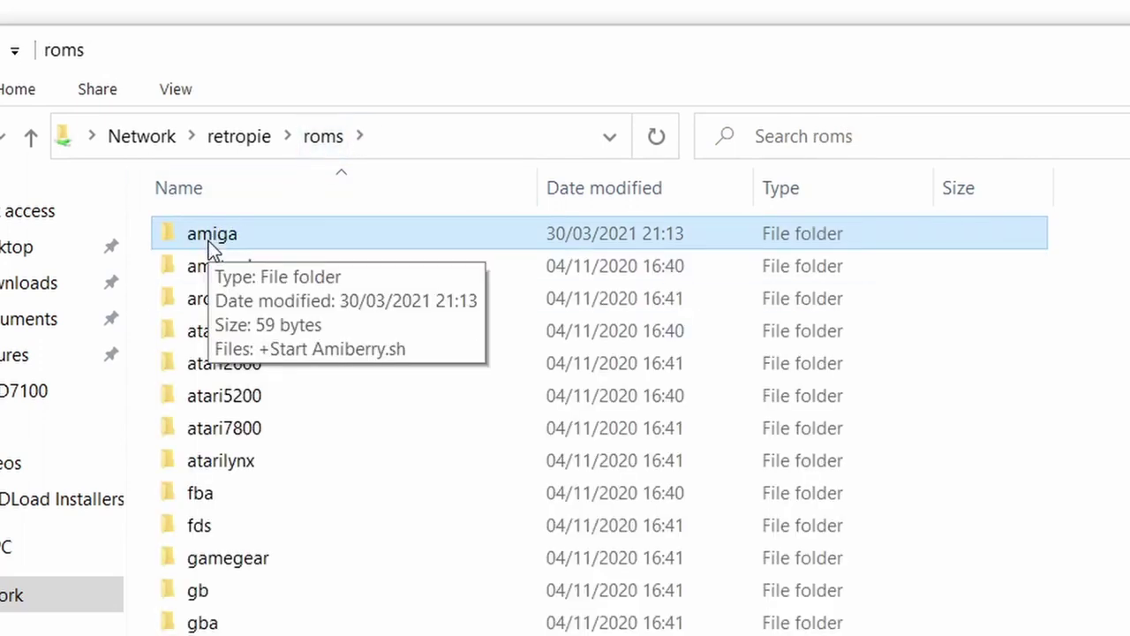
{"action": "left_click", "coordinate": [289, 233]}
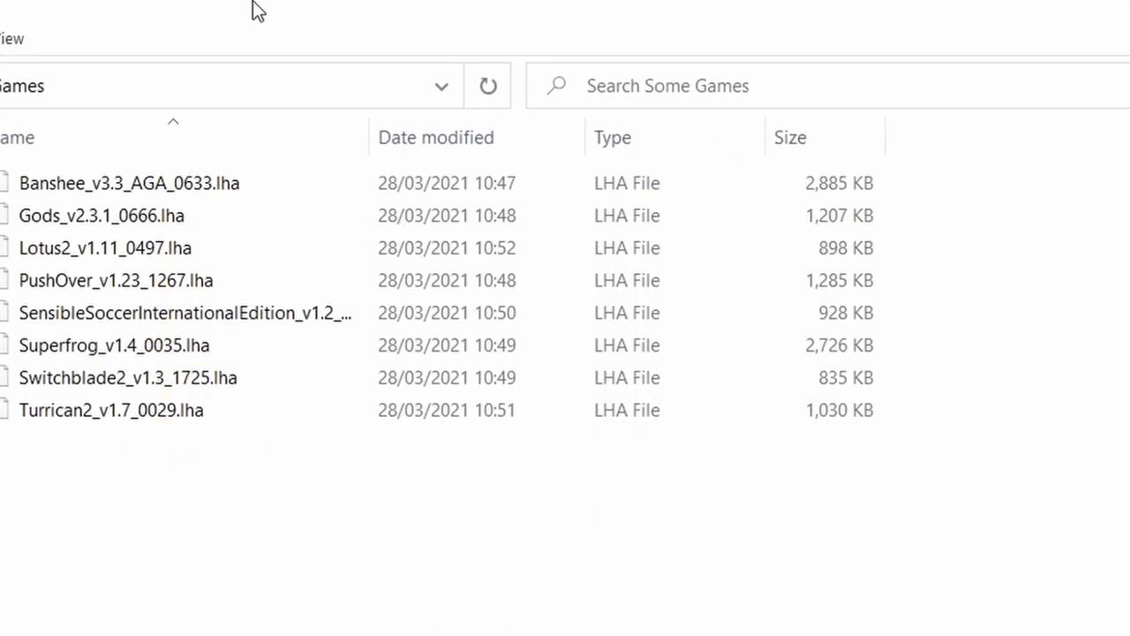
- Copy all the .lha game files in the Some Games folder
{"action": "left_click_drag", "start_coordinate": [255, 10], "coordinate": [1059, 192]}
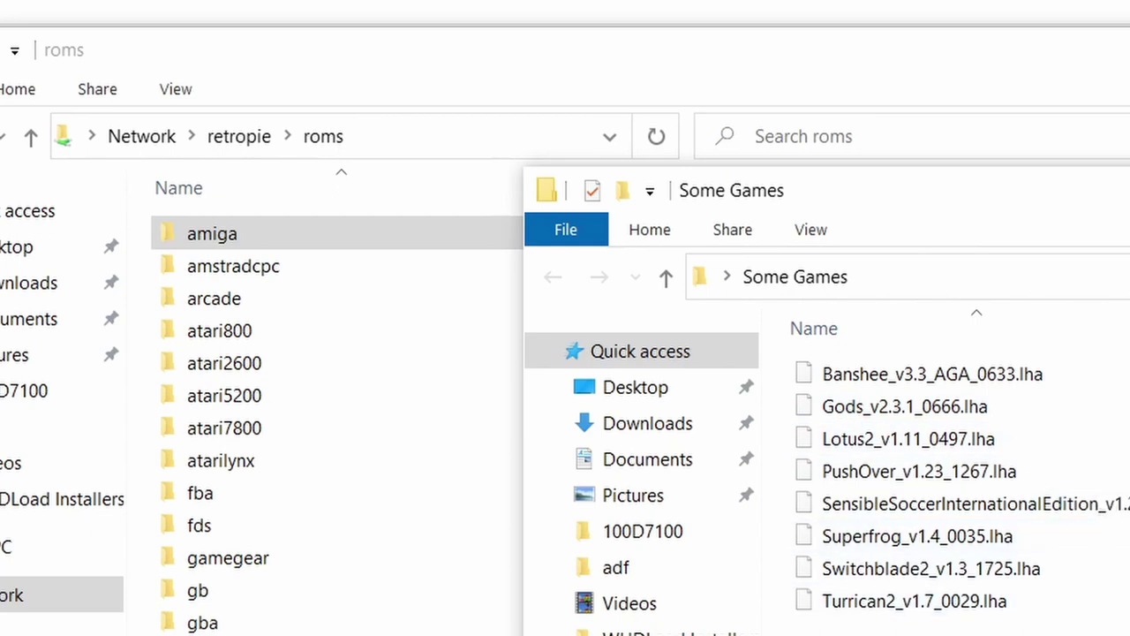
{"action": "left_click_drag", "start_coordinate": [1098, 632], "coordinate": [870, 372]}
{"action": "right_click", "coordinate": [872, 379]}
{"action": "key", "text": "Escape"}
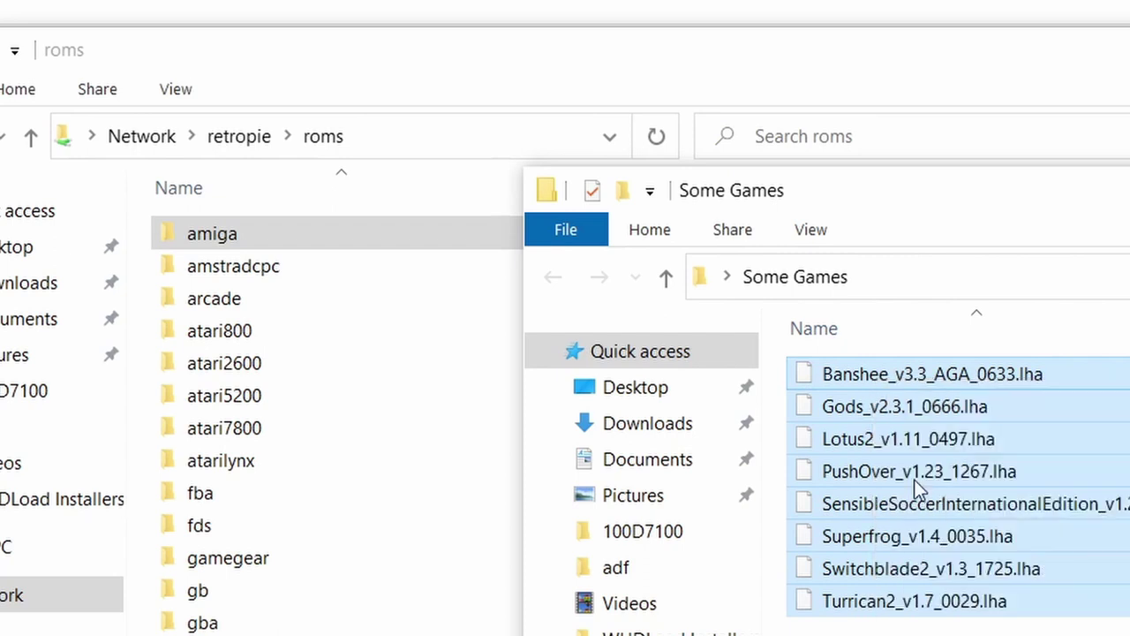
- Paste the copied game files into the amiga folder inside the RetroPie share's roms folder
{"action": "left_click_drag", "start_coordinate": [803, 189], "coordinate": [1129, 201]}
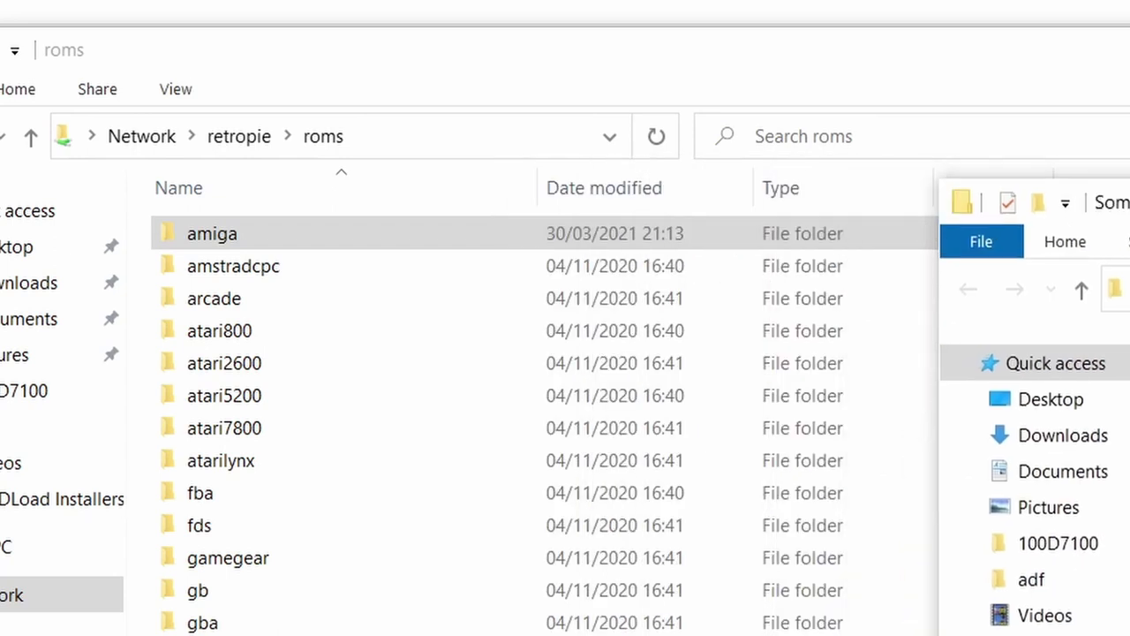
{"action": "double_click", "coordinate": [254, 235]}
{"action": "right_click", "coordinate": [286, 323]}
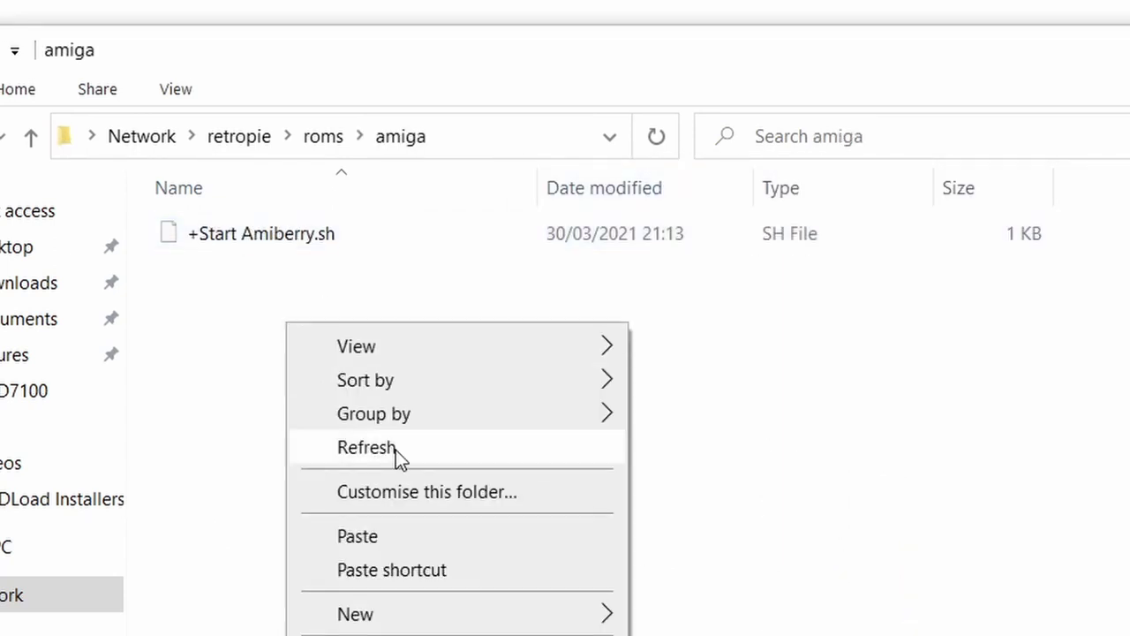
{"action": "left_click", "coordinate": [396, 536]}
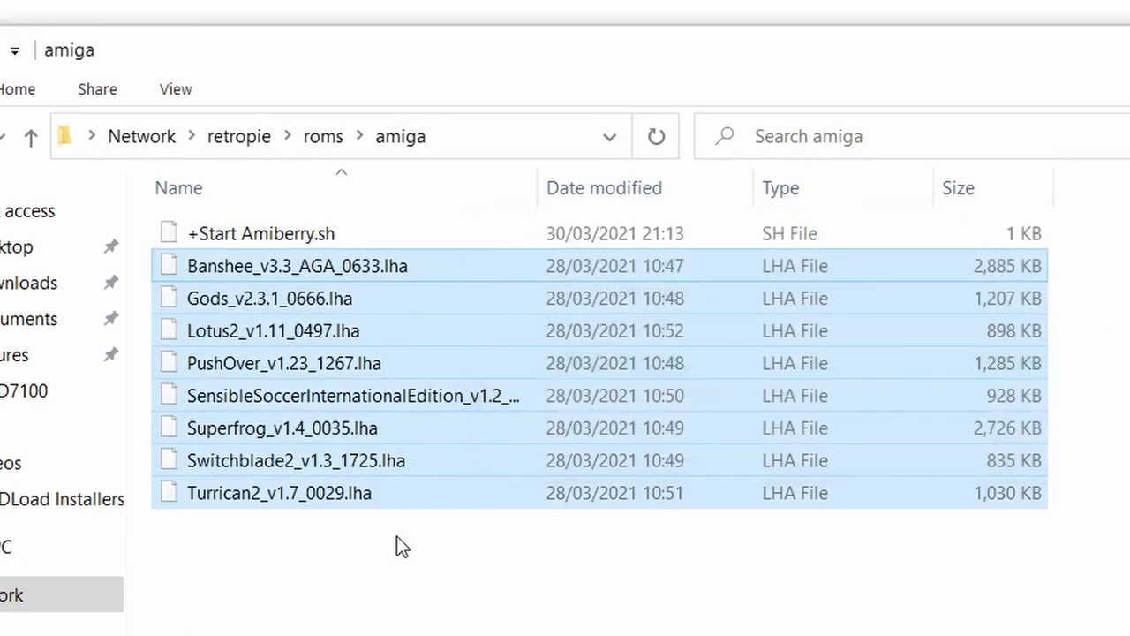
{"action": "left_click", "coordinate": [481, 630]}
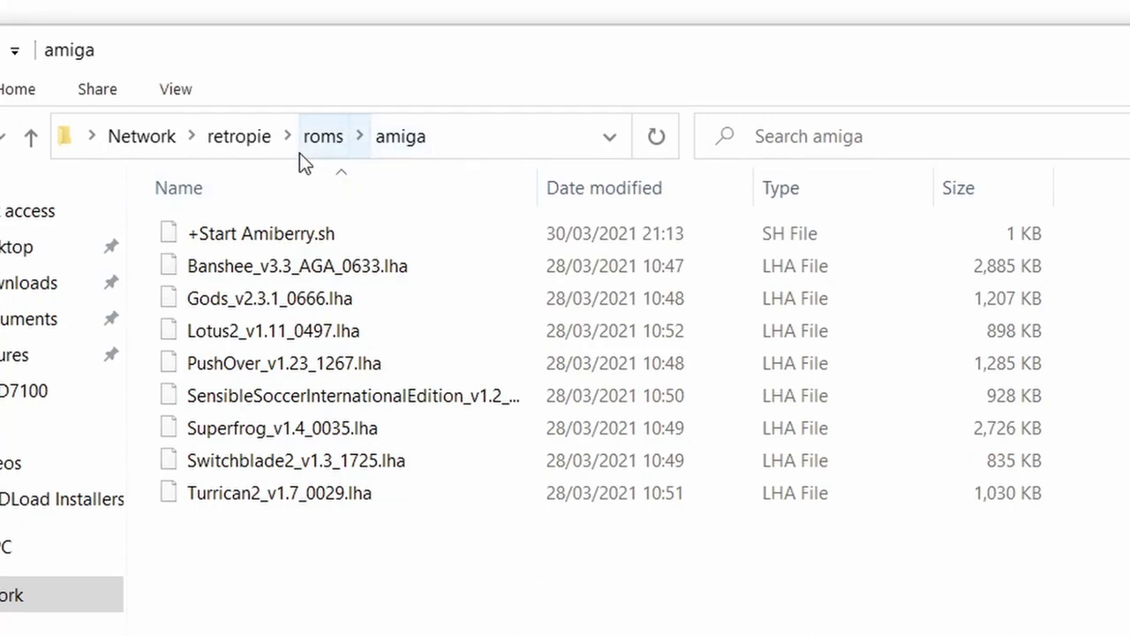
- Go to the RetroPie share's bios folder and select amiga-os-130.rom
{"action": "left_click", "coordinate": [252, 136]}
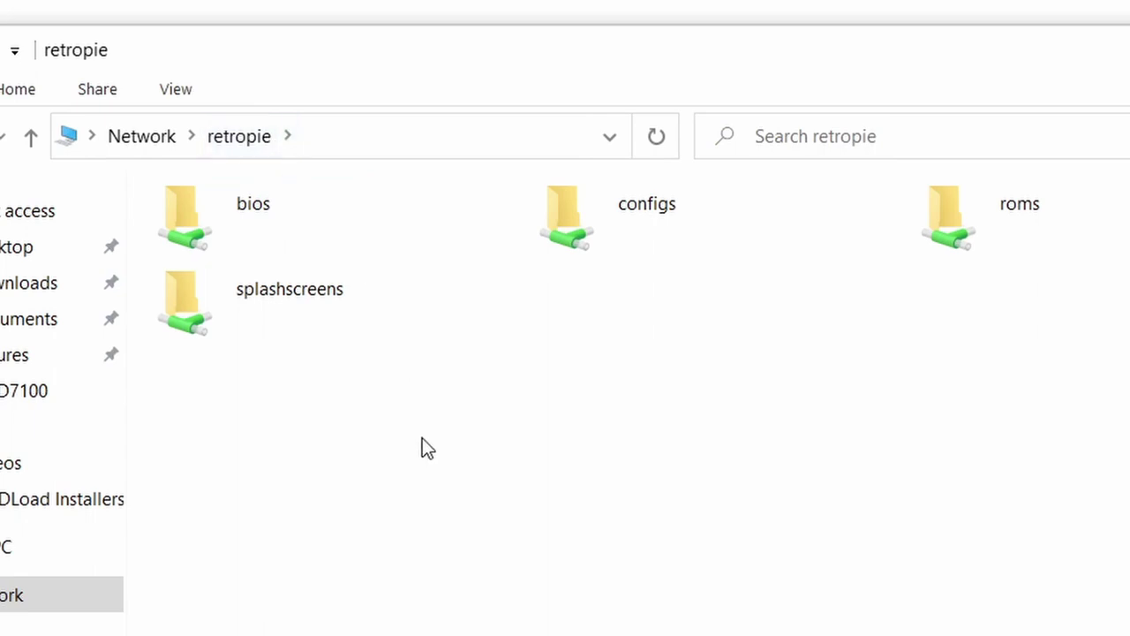
{"action": "left_click", "coordinate": [283, 225]}
{"action": "double_click", "coordinate": [287, 234]}
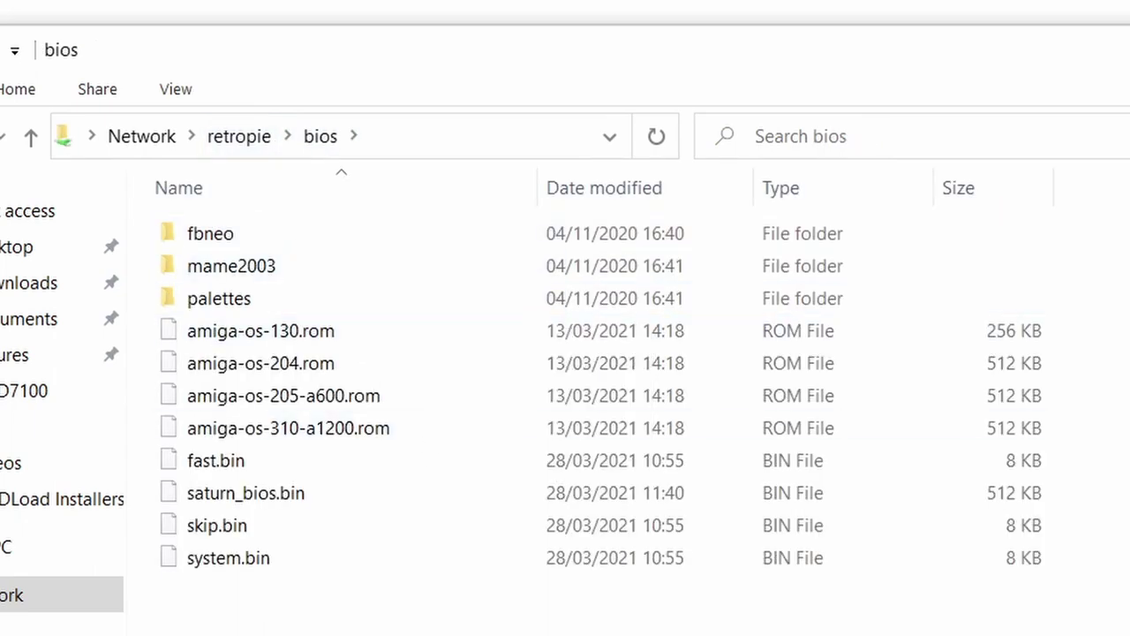
{"action": "left_click", "coordinate": [323, 342]}
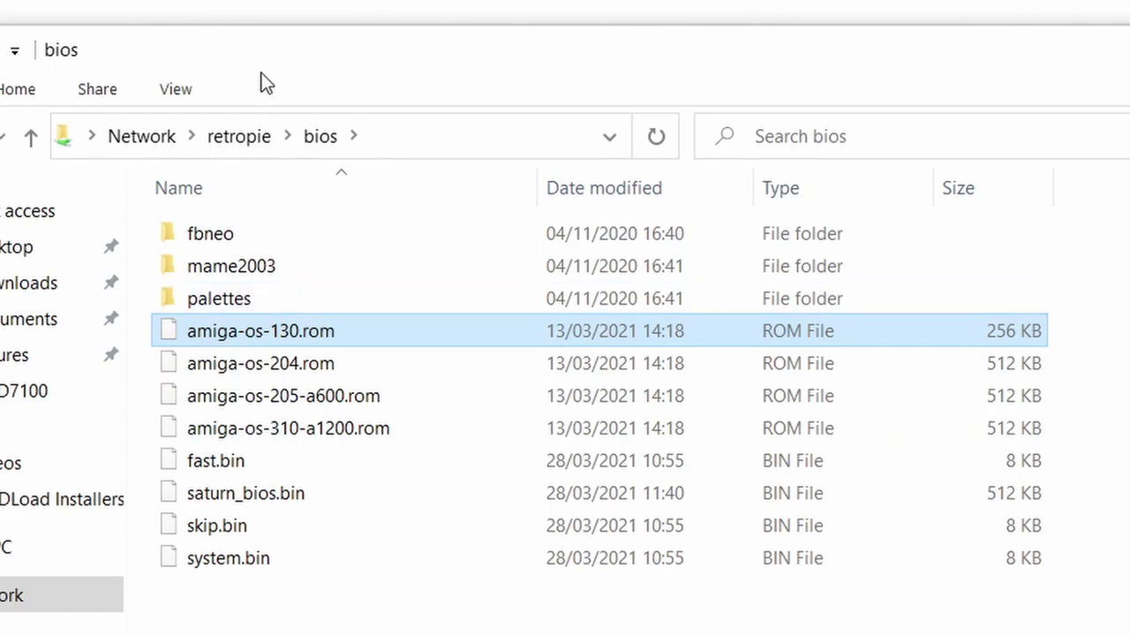
- Bring the Amiga Files rom folder window to the front and display its full path
{"action": "left_click_drag", "start_coordinate": [282, 53], "coordinate": [662, 136]}
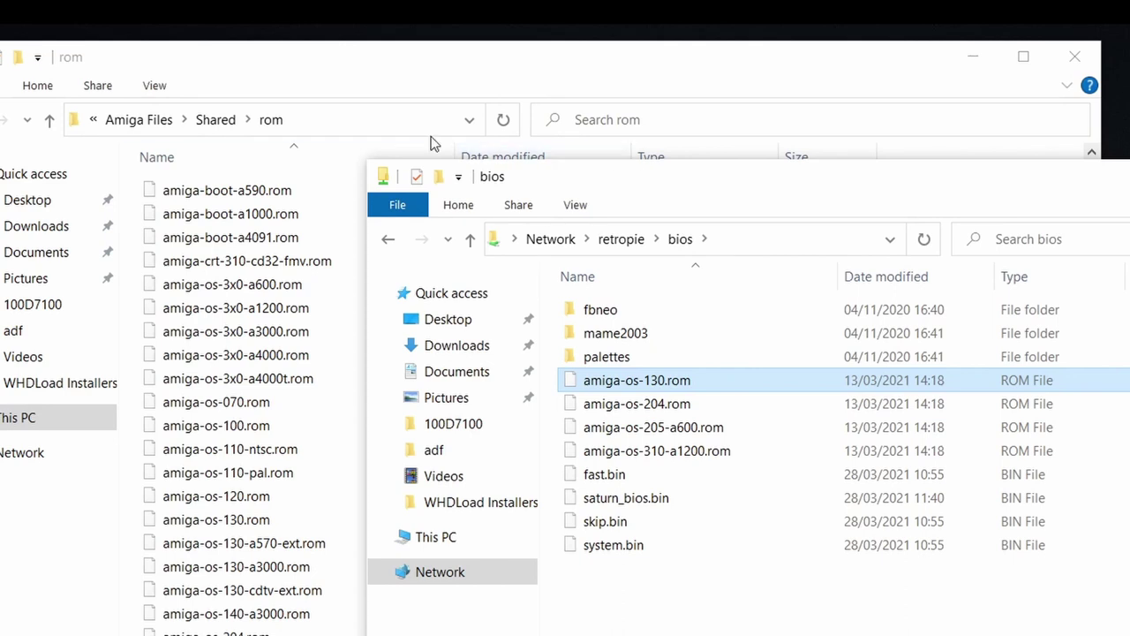
{"action": "left_click", "coordinate": [402, 60]}
{"action": "left_click_drag", "start_coordinate": [384, 46], "coordinate": [341, 66]}
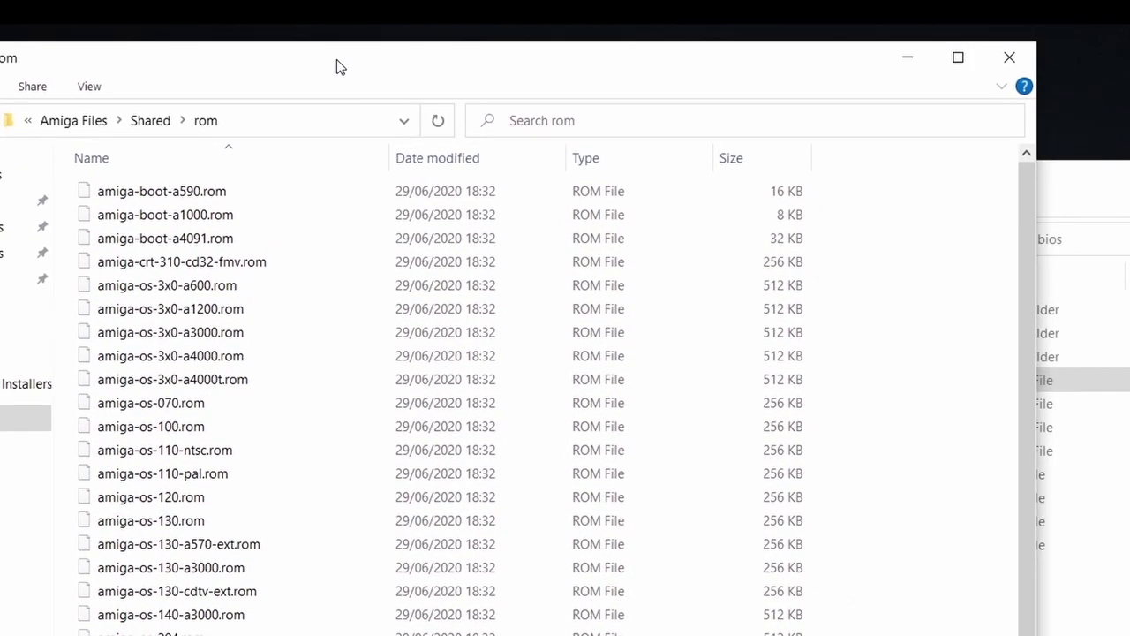
{"action": "left_click", "coordinate": [284, 122]}
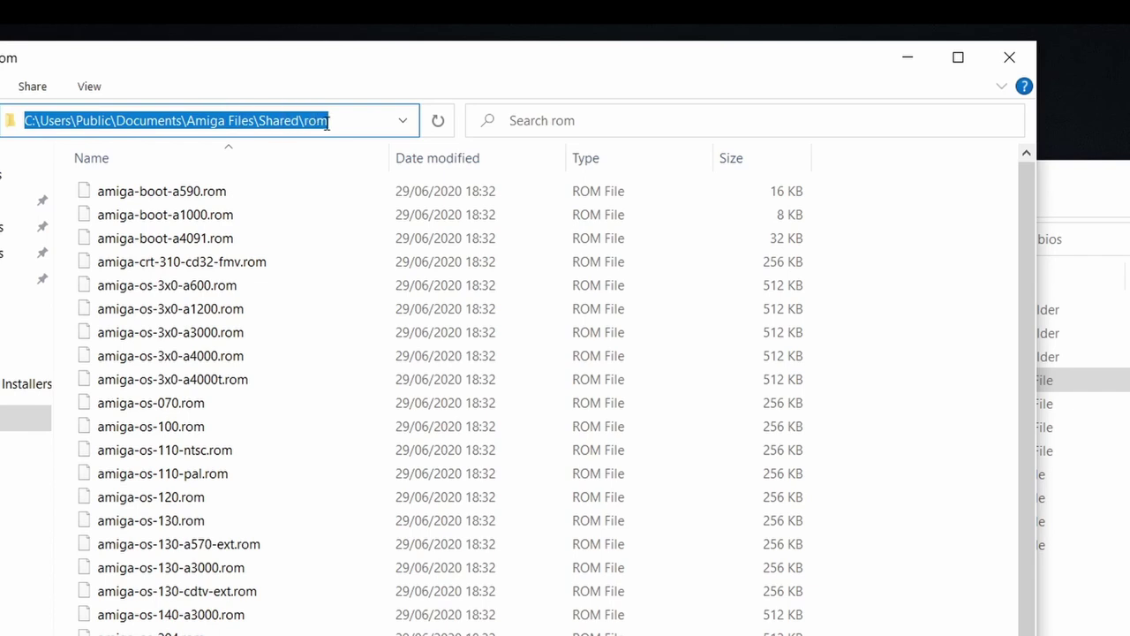
{"action": "left_click", "coordinate": [893, 403]}
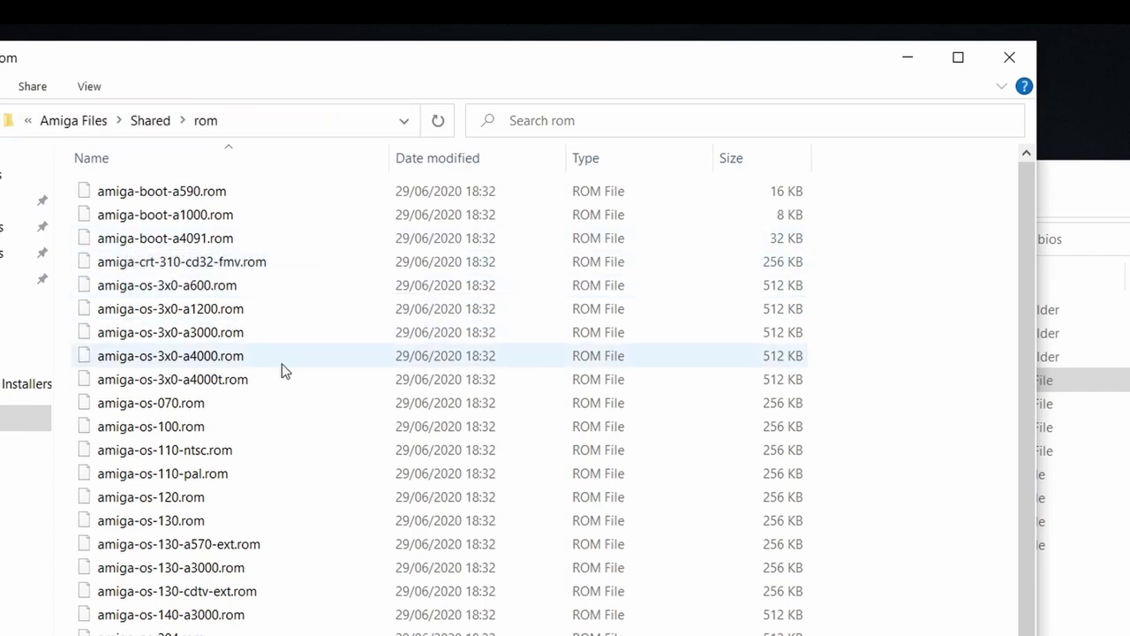
- Locate amiga-os-130.rom, amiga-os-204.rom and the other Kickstart ROM files in the Amiga Files rom folder
{"action": "scroll", "coordinate": [225, 406], "scroll_direction": "down", "scroll_amount": 1}
{"action": "left_click", "coordinate": [142, 455]}
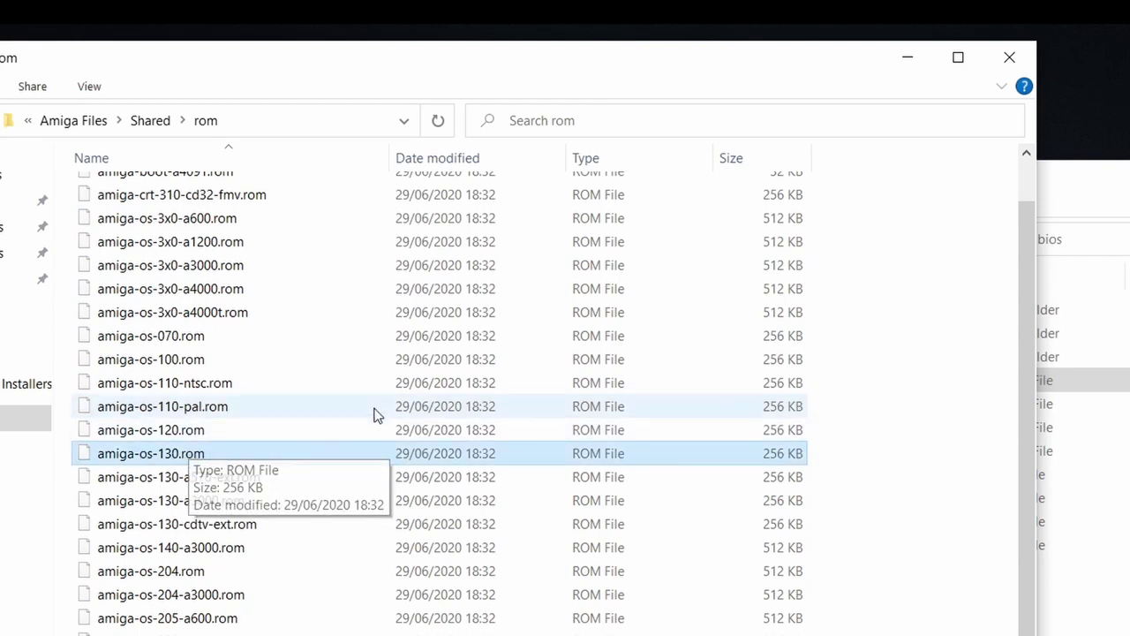
{"action": "scroll", "coordinate": [344, 466], "scroll_direction": "down", "scroll_amount": 1}
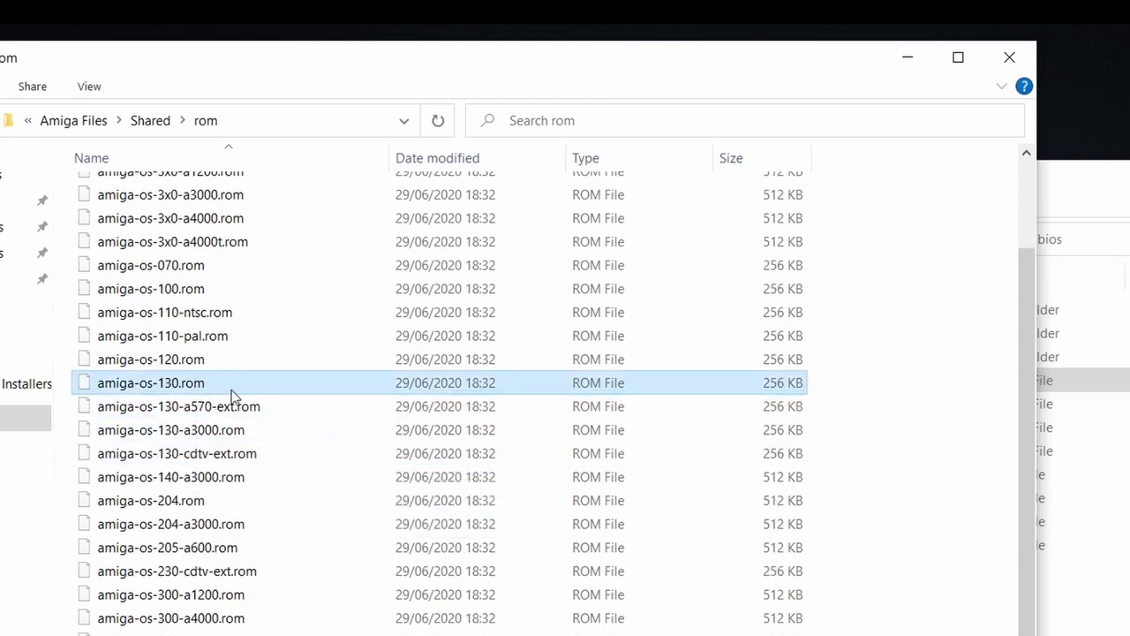
{"action": "left_click", "coordinate": [184, 502]}
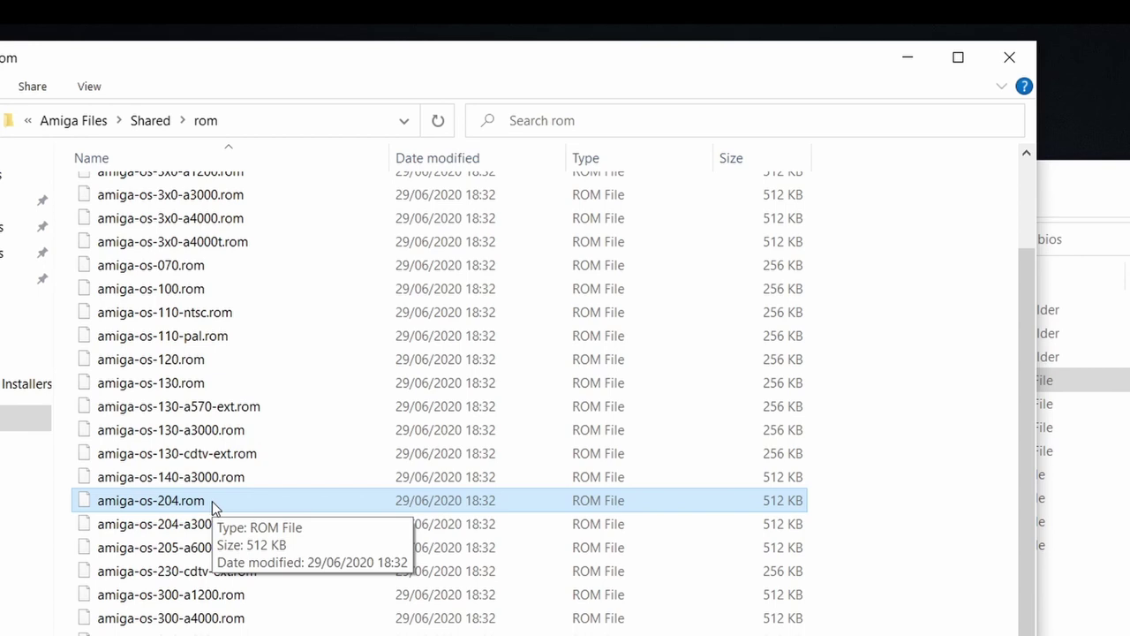
{"action": "scroll", "coordinate": [327, 521], "scroll_direction": "down", "scroll_amount": 2}
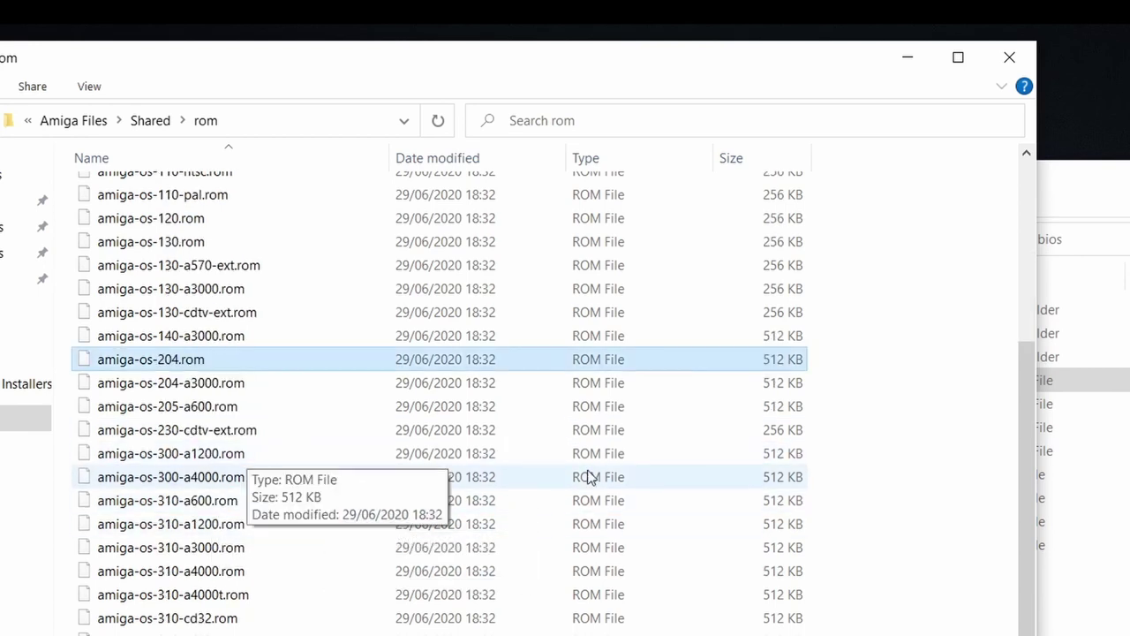
- Return to the RetroPie share's bios folder and examine the Amiga ROM files stored there
{"action": "key", "text": "alt+Tab"}
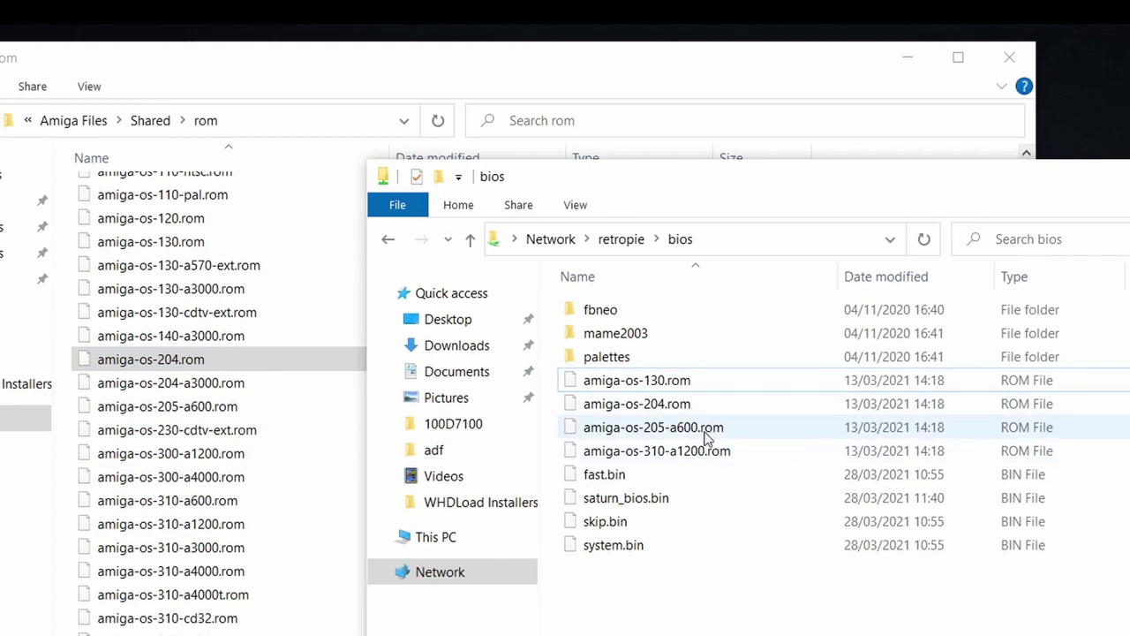
{"action": "left_click", "coordinate": [706, 428]}
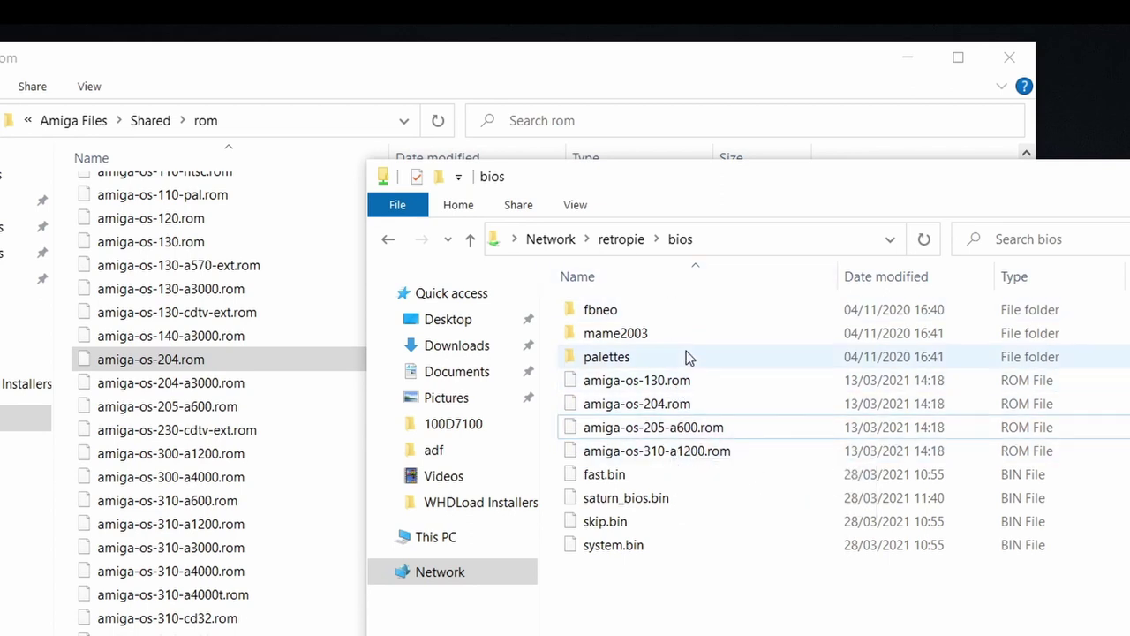
{"action": "left_click", "coordinate": [680, 240]}
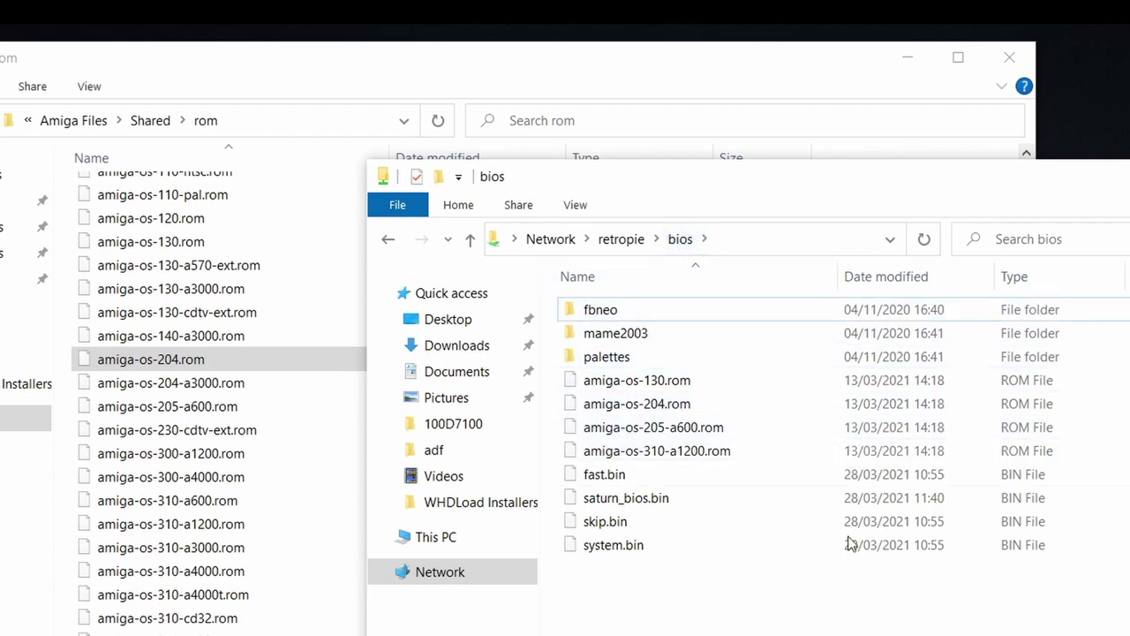
{"action": "left_click", "coordinate": [677, 382]}
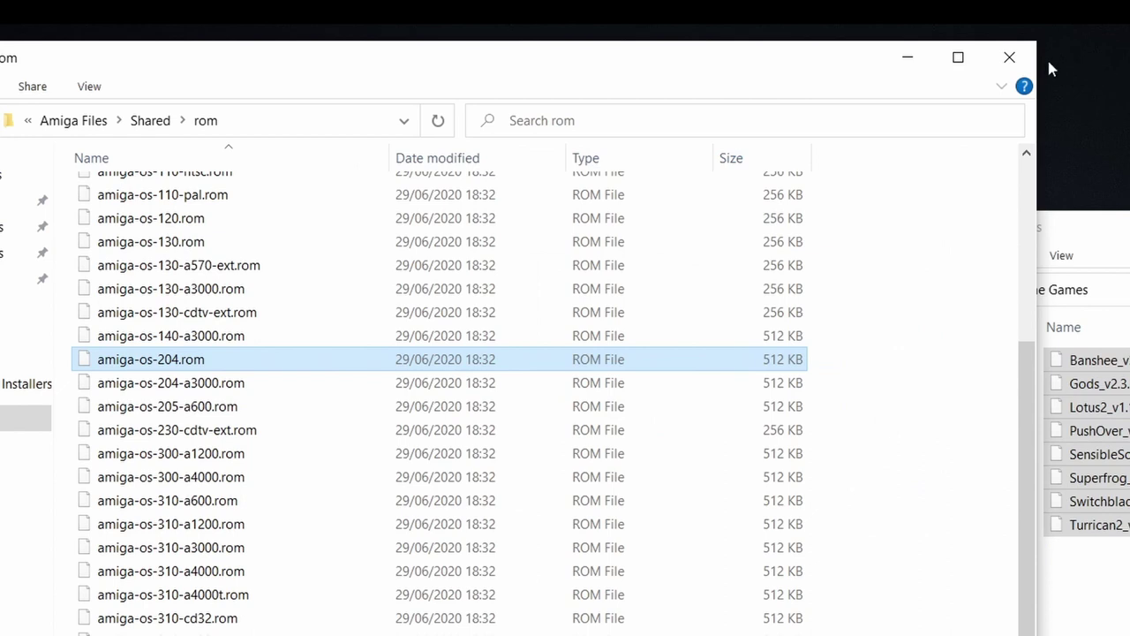
- Close the Amiga Files rom folder window and the Some Games window
{"action": "left_click", "coordinate": [1024, 63]}
{"action": "left_click_drag", "start_coordinate": [1112, 227], "coordinate": [480, 172]}
{"action": "left_click", "coordinate": [804, 622]}
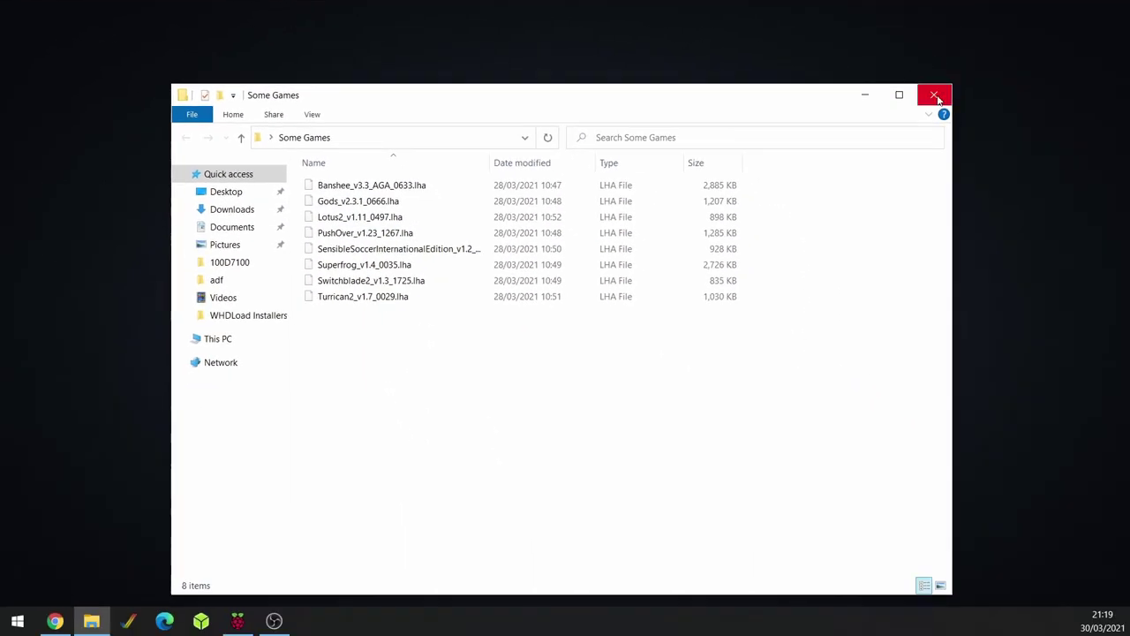
{"action": "left_click", "coordinate": [935, 95]}
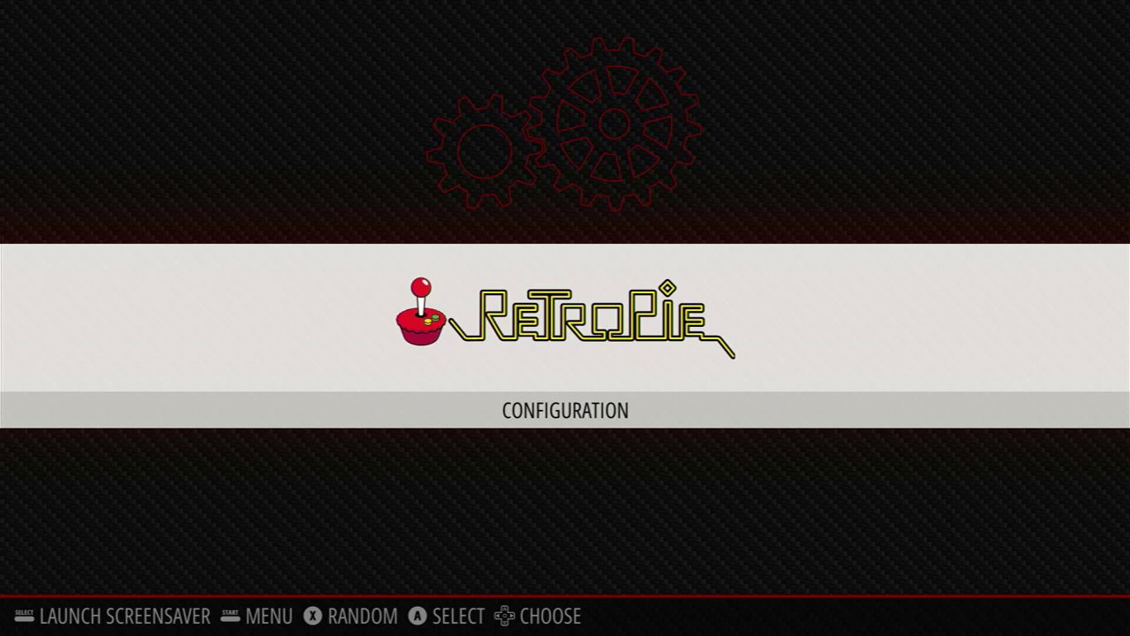
- Restart EmulationStation so that it reloads the game systems
{"action": "key", "text": "Return"}
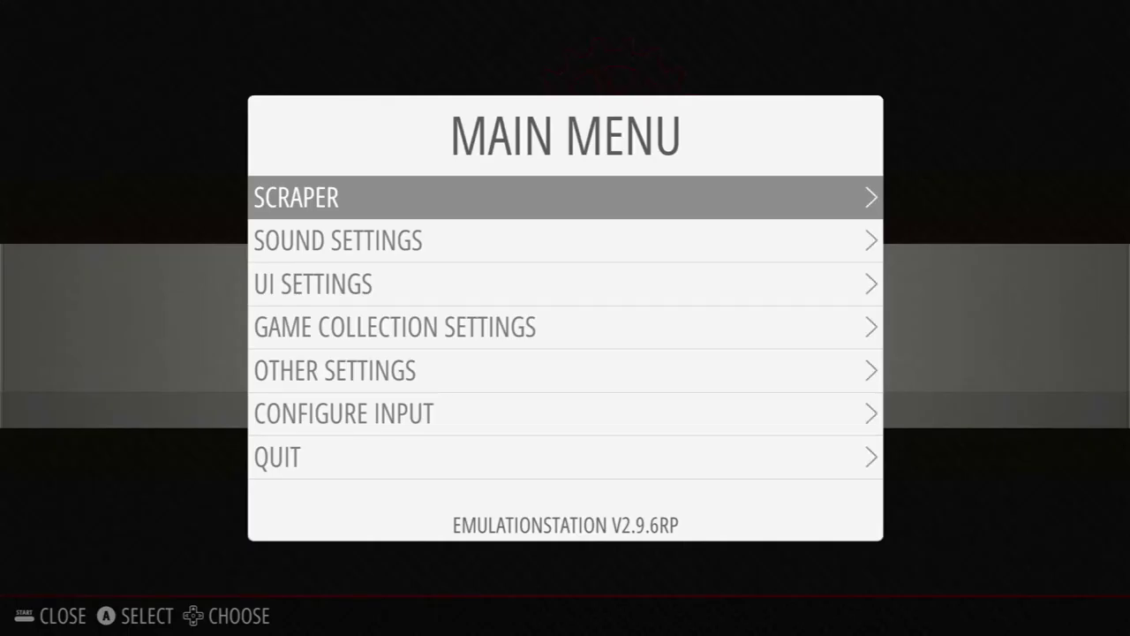
{"action": "key", "text": "Down"}
{"action": "key", "text": "Down"}
{"action": "key", "text": "Down"}
{"action": "key", "text": "Down"}
{"action": "key", "text": "Down"}
{"action": "key", "text": "Down"}
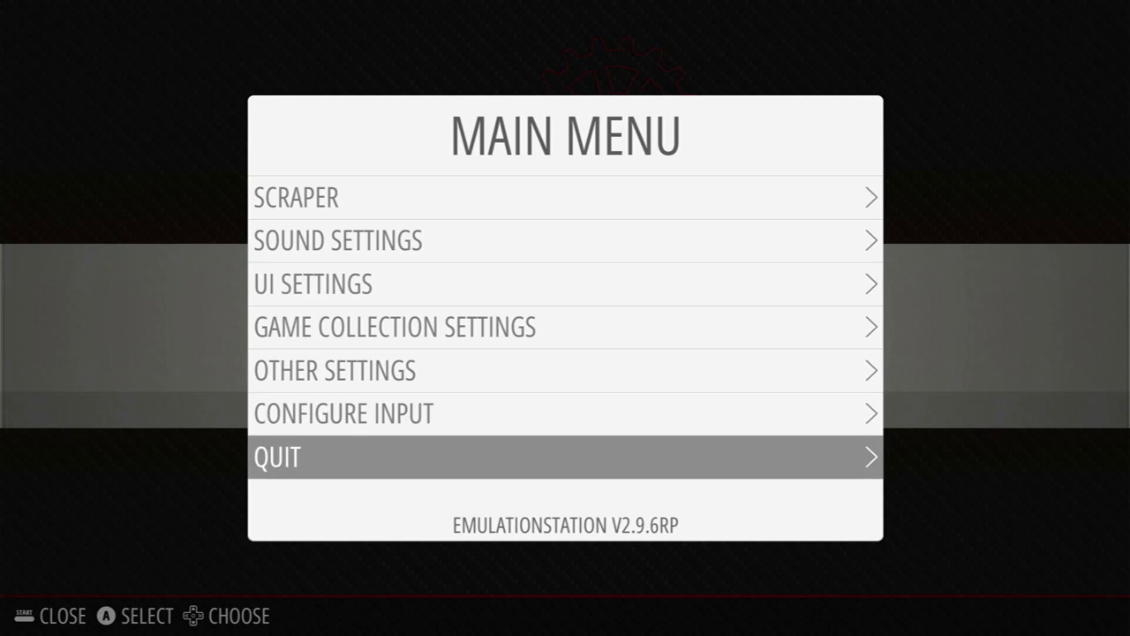
{"action": "key", "text": "Return"}
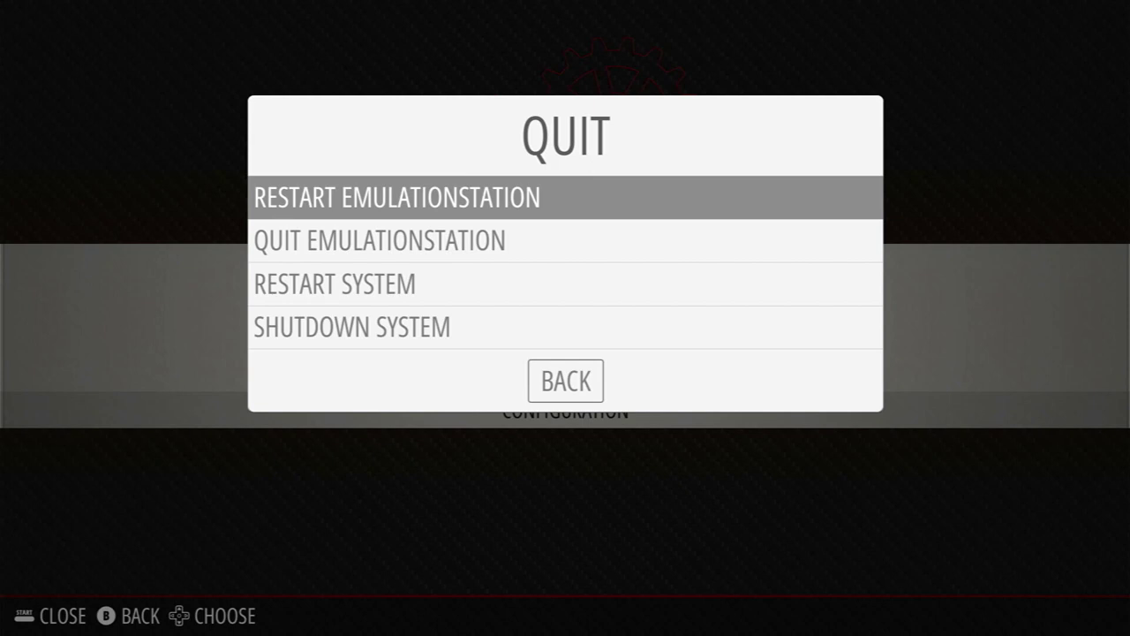
{"action": "key", "text": "Return"}
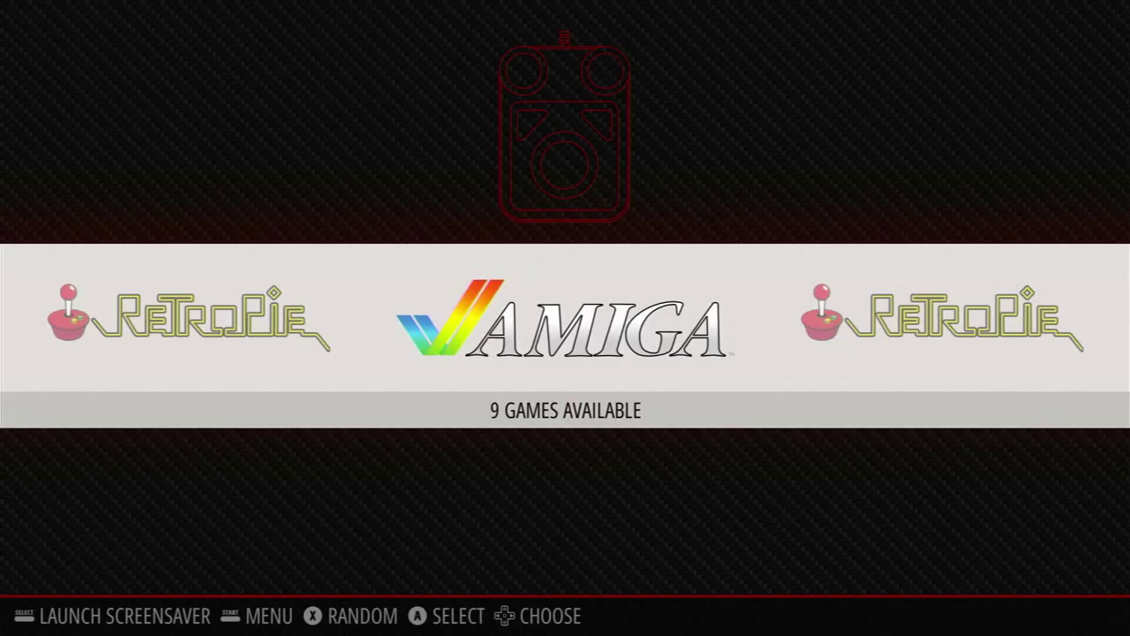
- Switch between the RetroPie and Amiga systems and open the Amiga game list
{"action": "key", "text": "Right"}
{"action": "key", "text": "Right"}
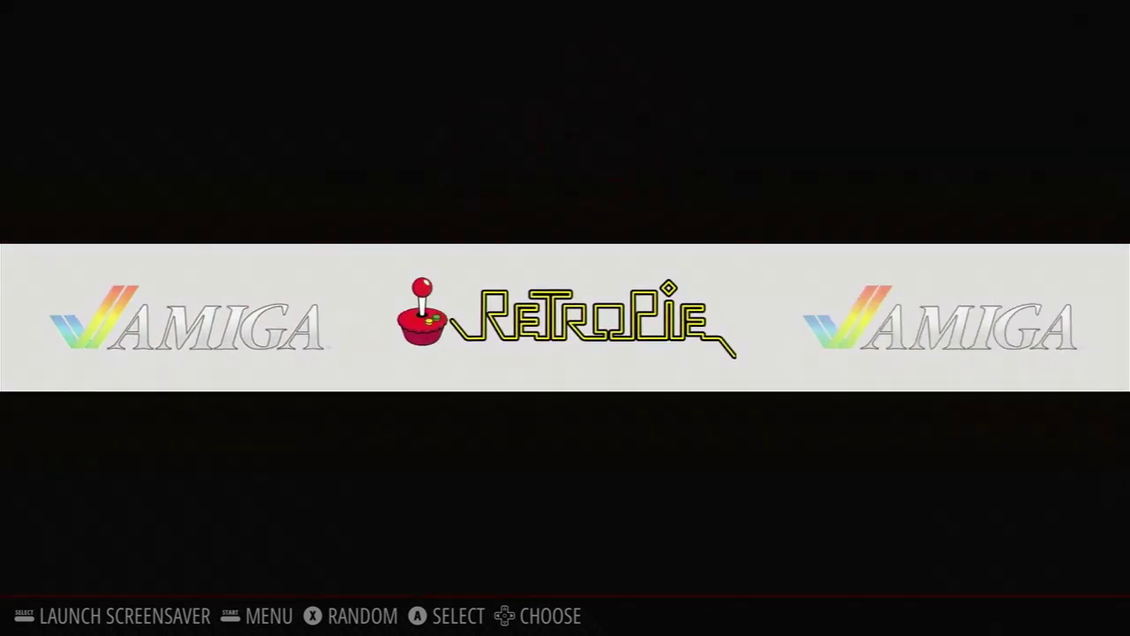
{"action": "key", "text": "Right"}
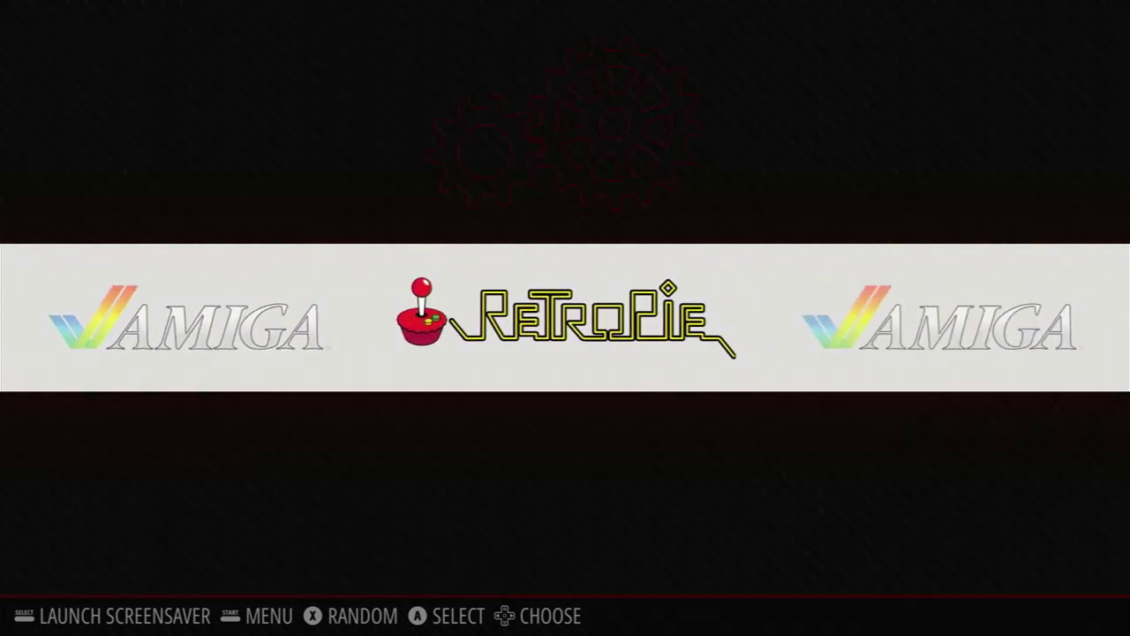
{"action": "key", "text": "Left"}
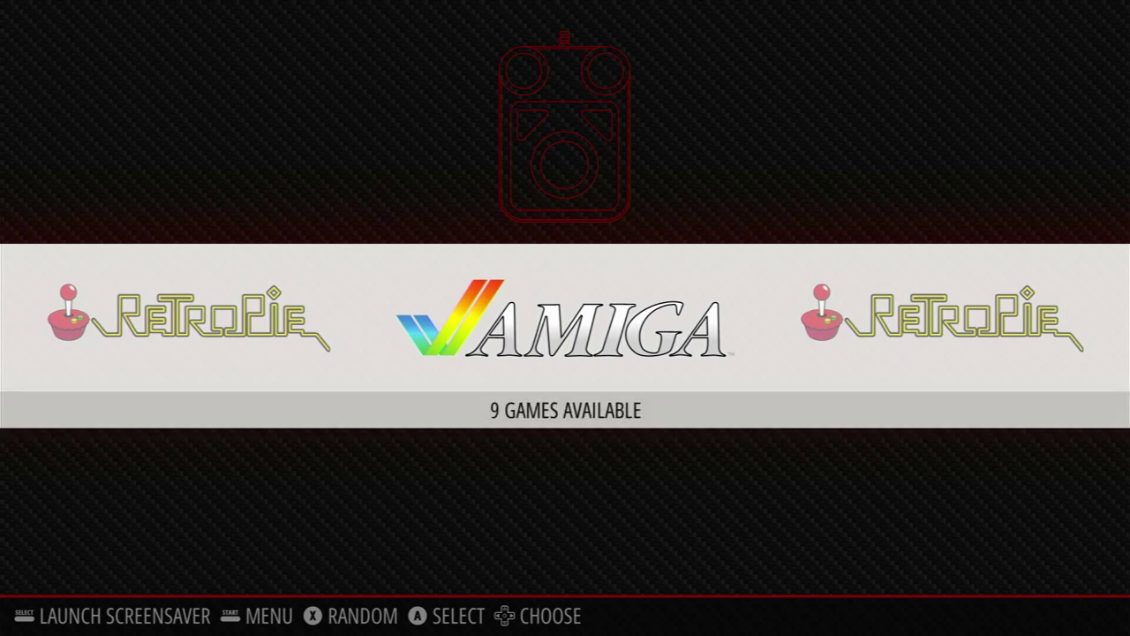
{"action": "key", "text": "Return"}
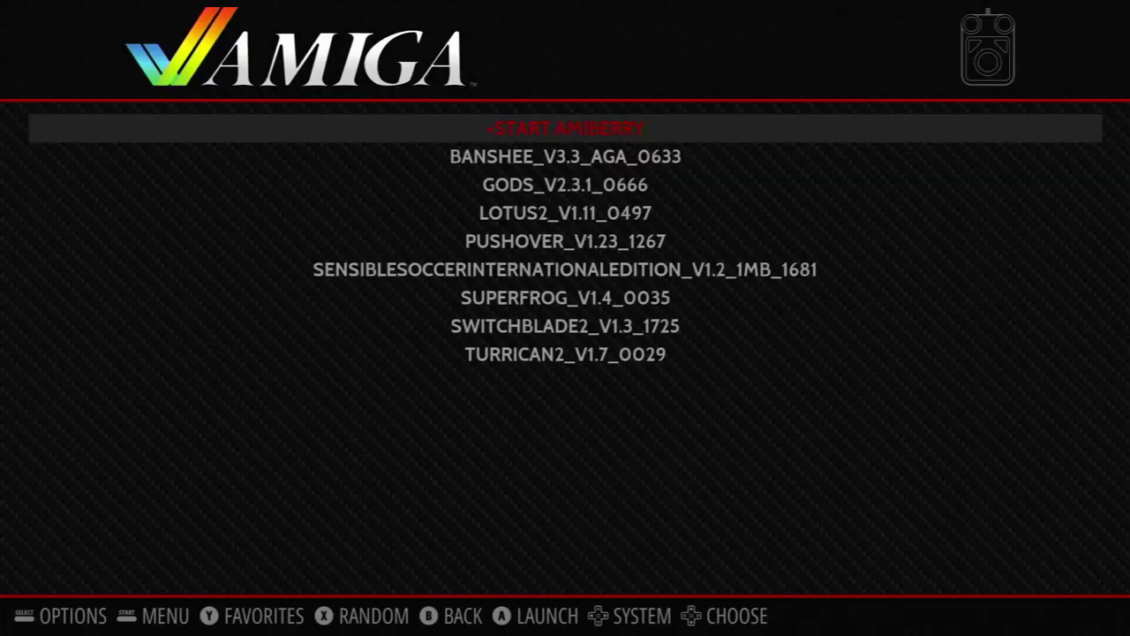
- Look through the Amiga game list down to the last titles and return to BANSHEE_V3.3_AGA_0633
{"action": "key", "text": "Down"}
{"action": "key", "text": "Down"}
{"action": "key", "text": "Down"}
{"action": "key", "text": "Down"}
{"action": "key", "text": "Down"}
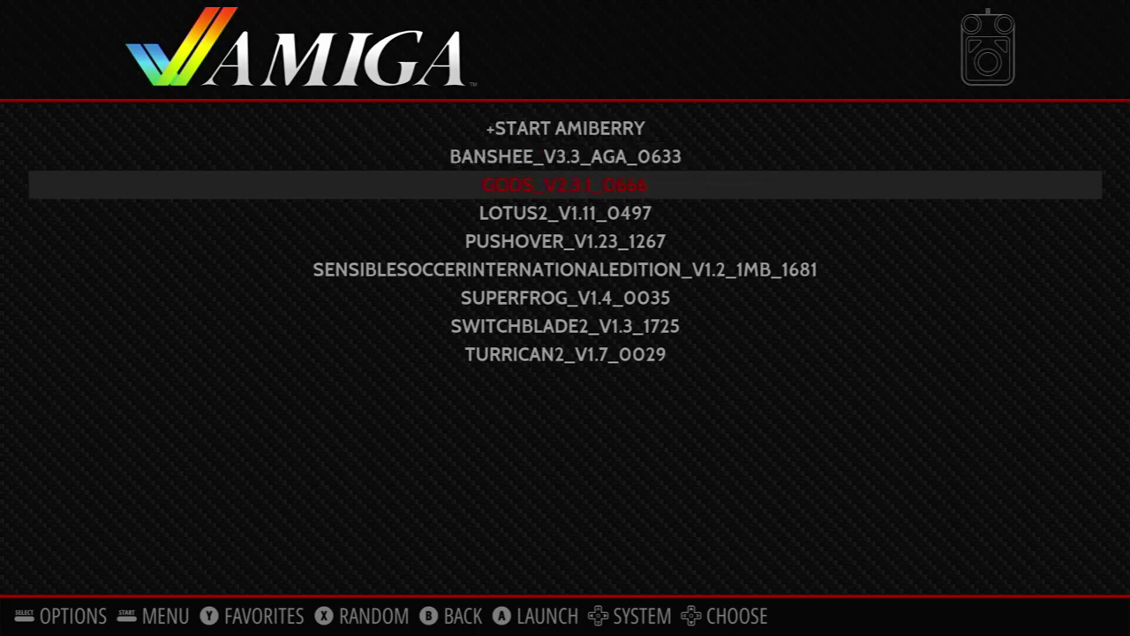
{"action": "key", "text": "Down"}
{"action": "key", "text": "Down"}
{"action": "key", "text": "Down"}
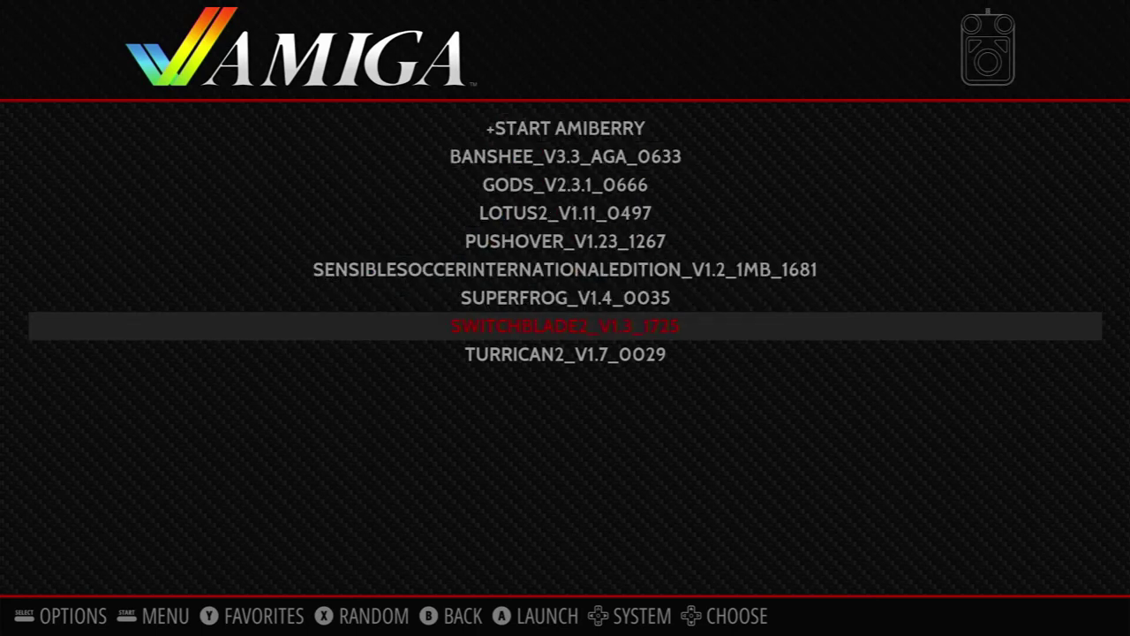
{"action": "key", "text": "Up"}
{"action": "key", "text": "Up"}
{"action": "key", "text": "Up"}
{"action": "key", "text": "Up"}
{"action": "key", "text": "Up"}
{"action": "key", "text": "Up"}
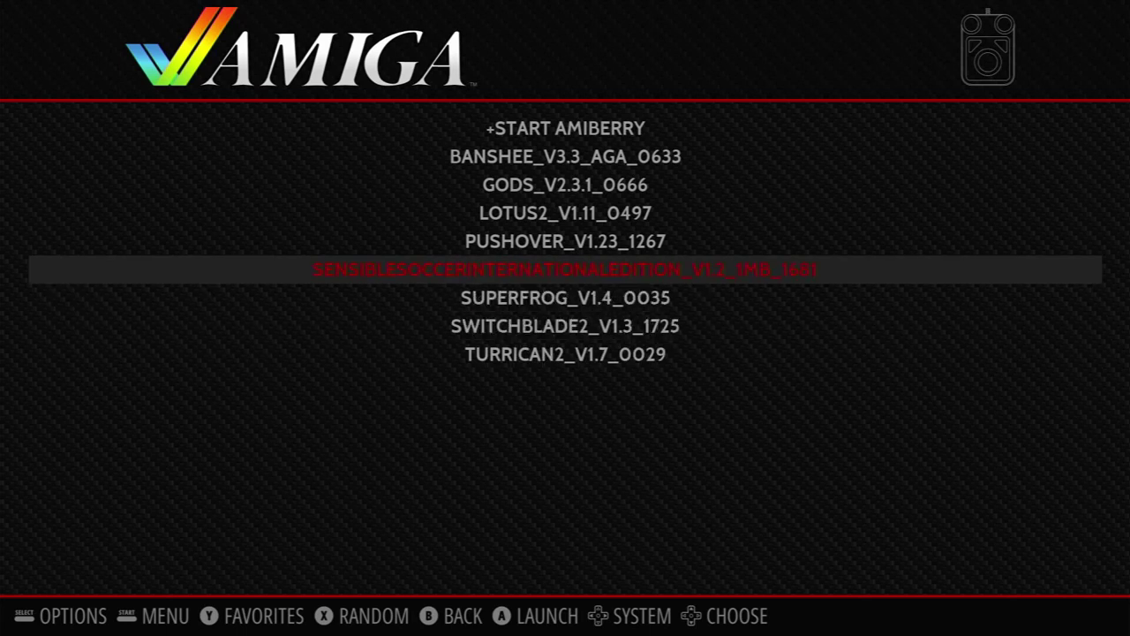
{"action": "key", "text": "Up"}
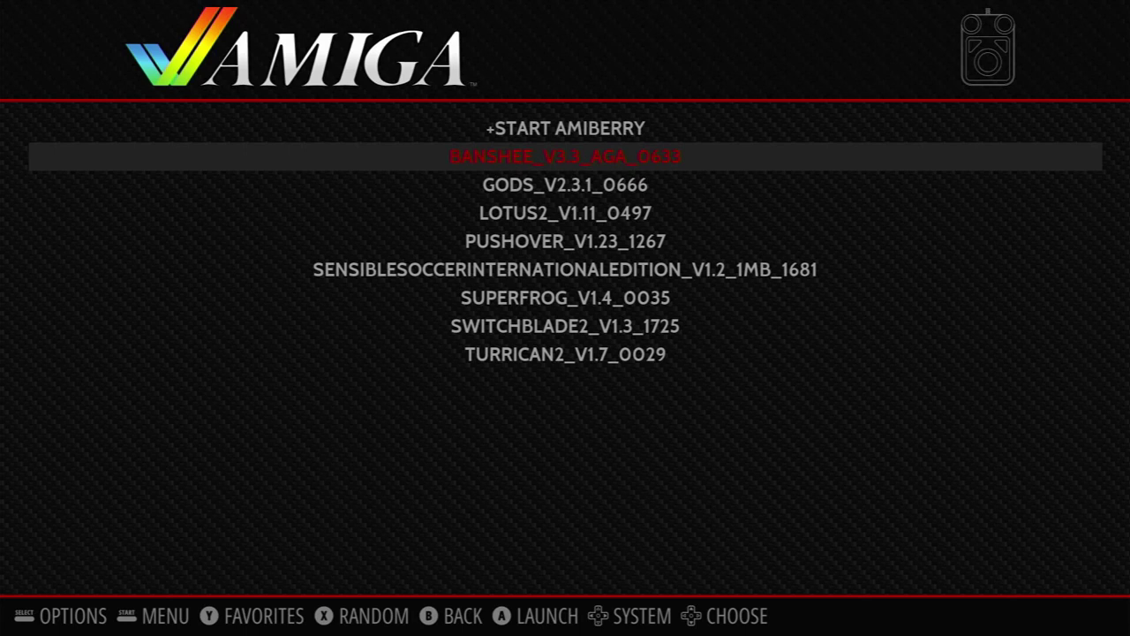
- Examine the Scraper options, including Scrape Now, and return to the Amiga game list without scraping
{"action": "key", "text": "Return"}
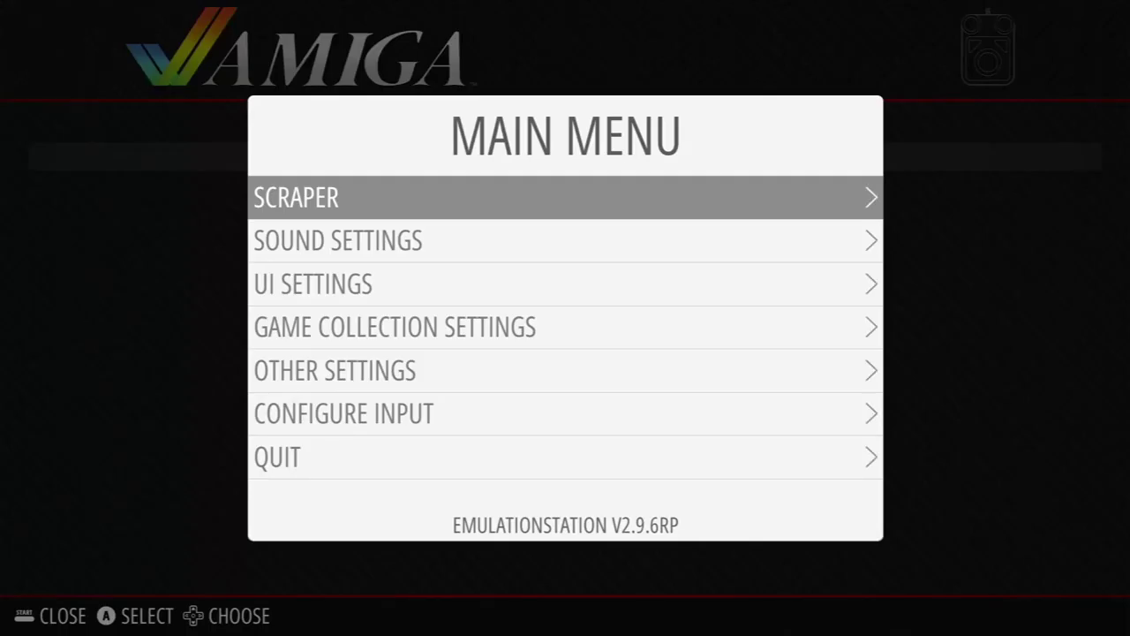
{"action": "key", "text": "Return"}
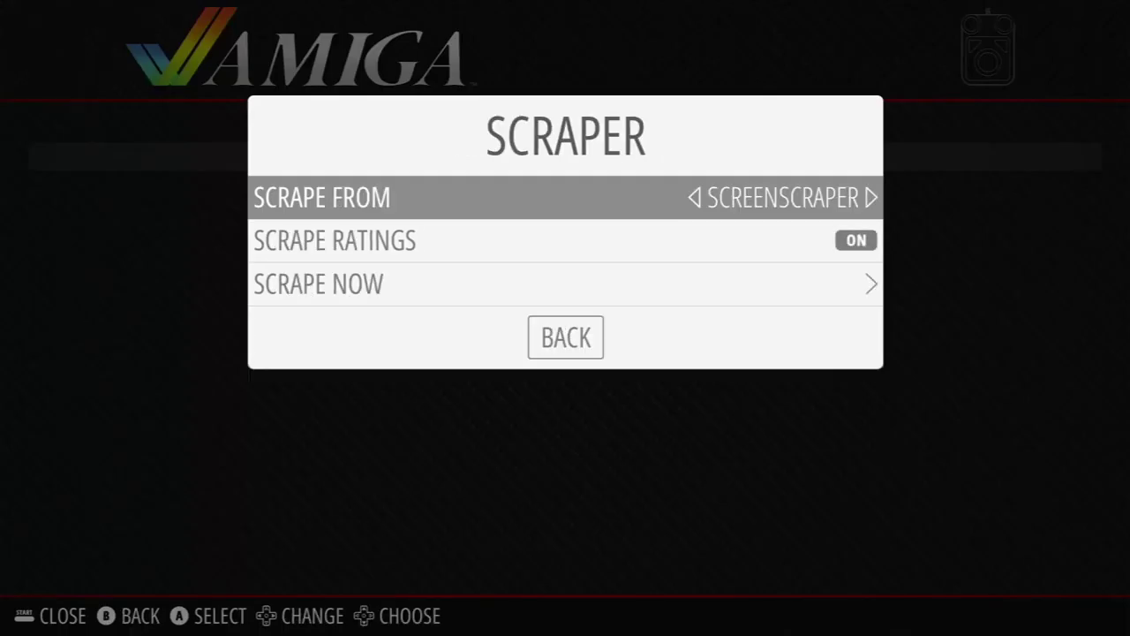
{"action": "key", "text": "Down"}
{"action": "key", "text": "Down"}
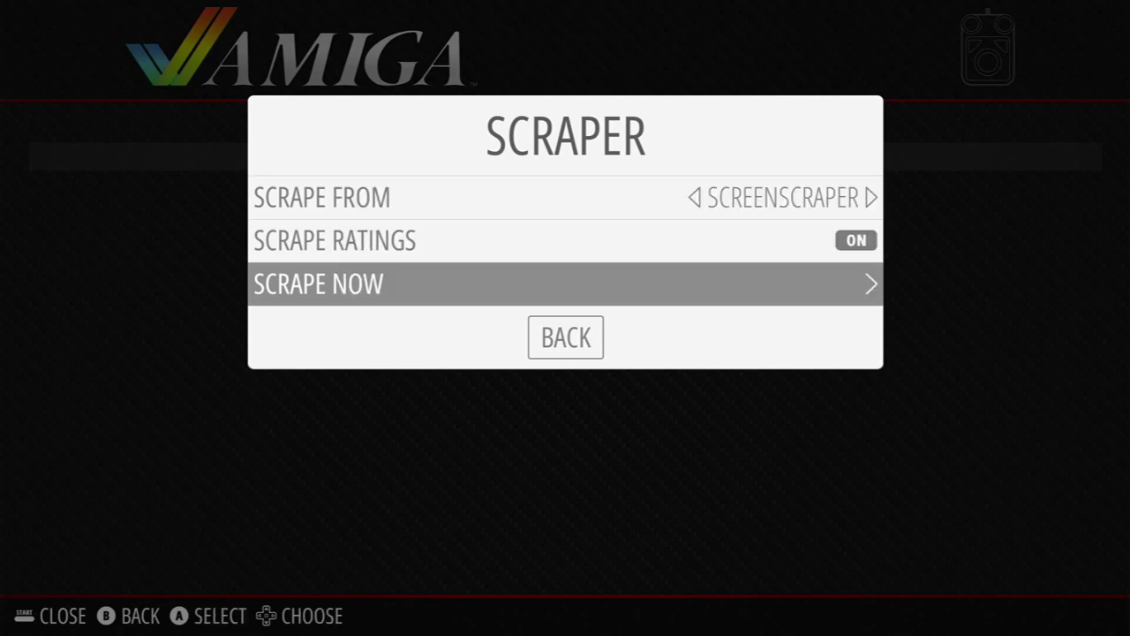
{"action": "key", "text": "Escape"}
{"action": "key", "text": "Escape"}
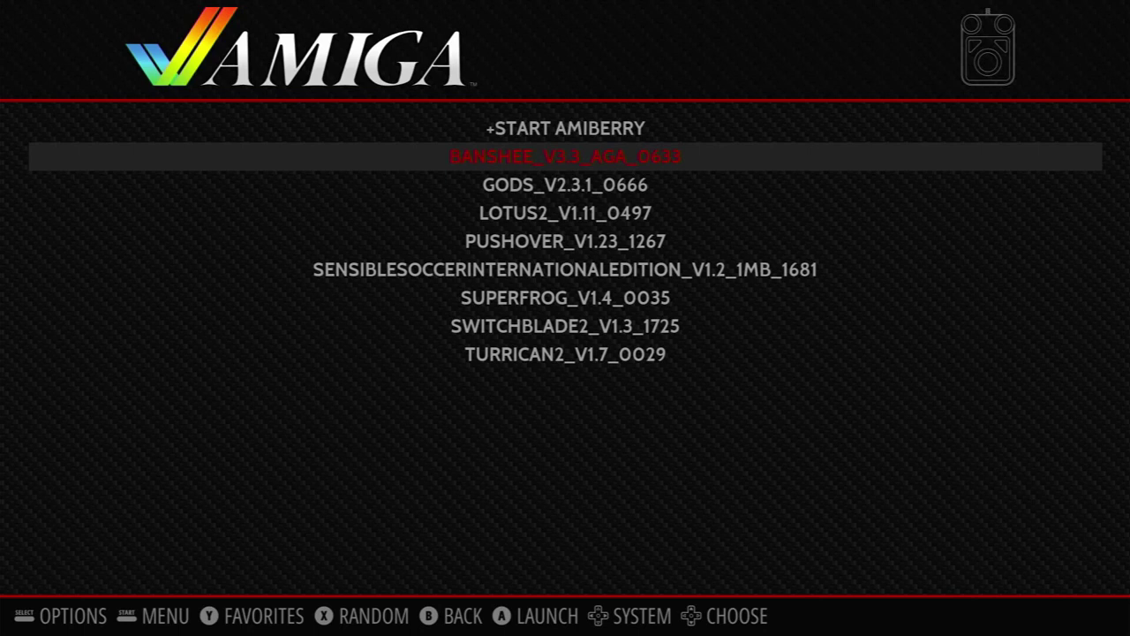
- Launch LOTUS2_V1.11_0497 from the Amiga game list and steer the car in the race
{"action": "key", "text": "Down"}
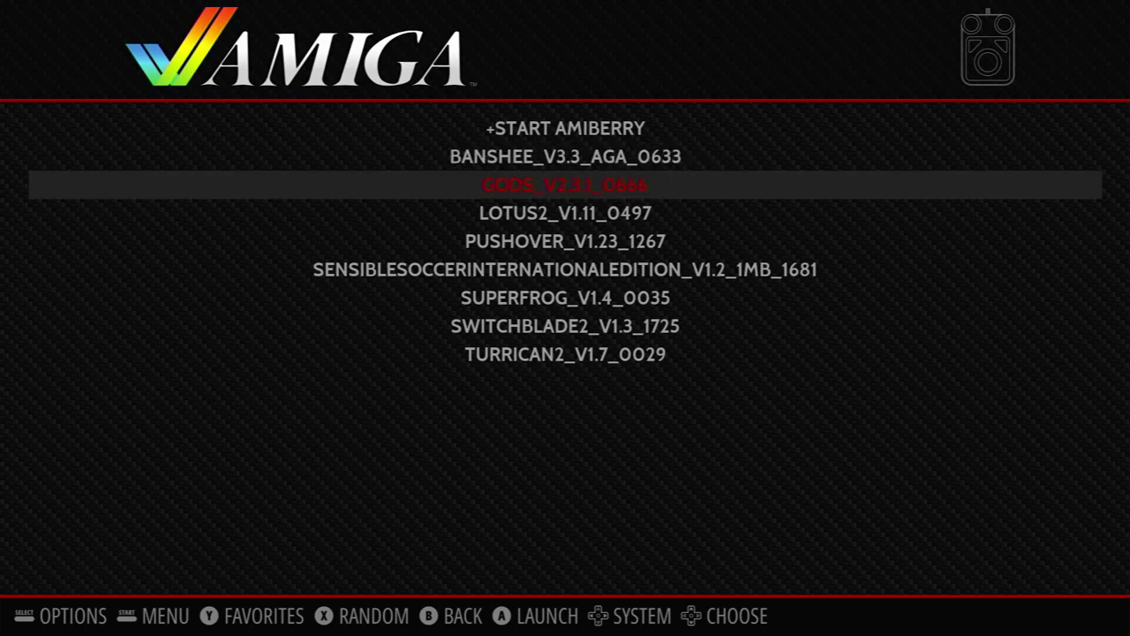
{"action": "key", "text": "Down"}
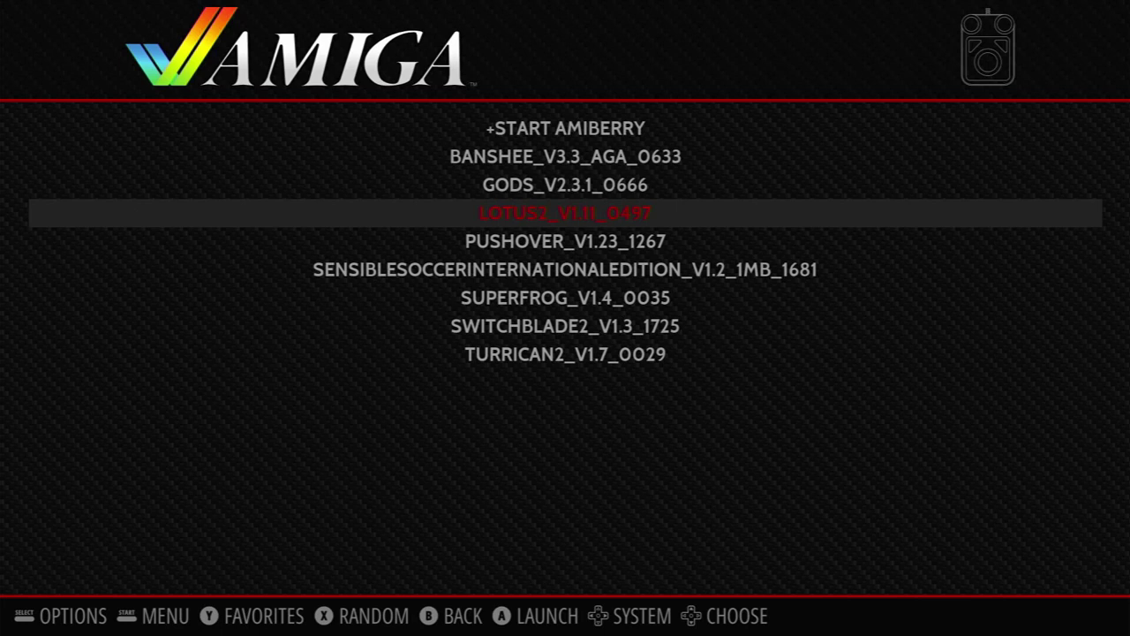
{"action": "key", "text": "Up"}
{"action": "key", "text": "Up"}
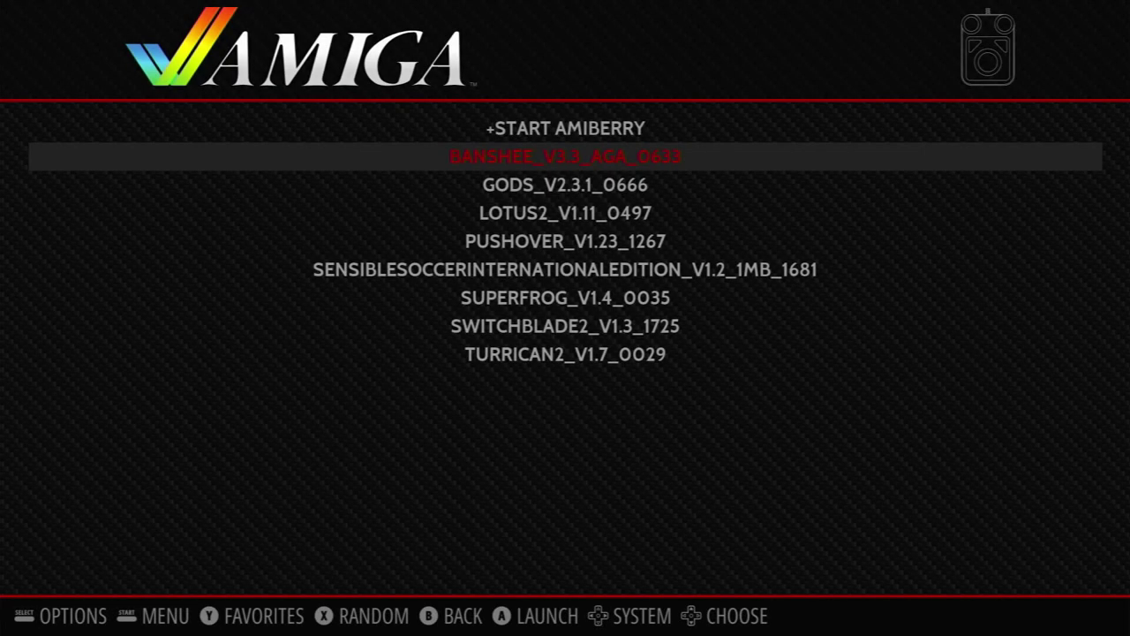
{"action": "key", "text": "Down"}
{"action": "key", "text": "Down"}
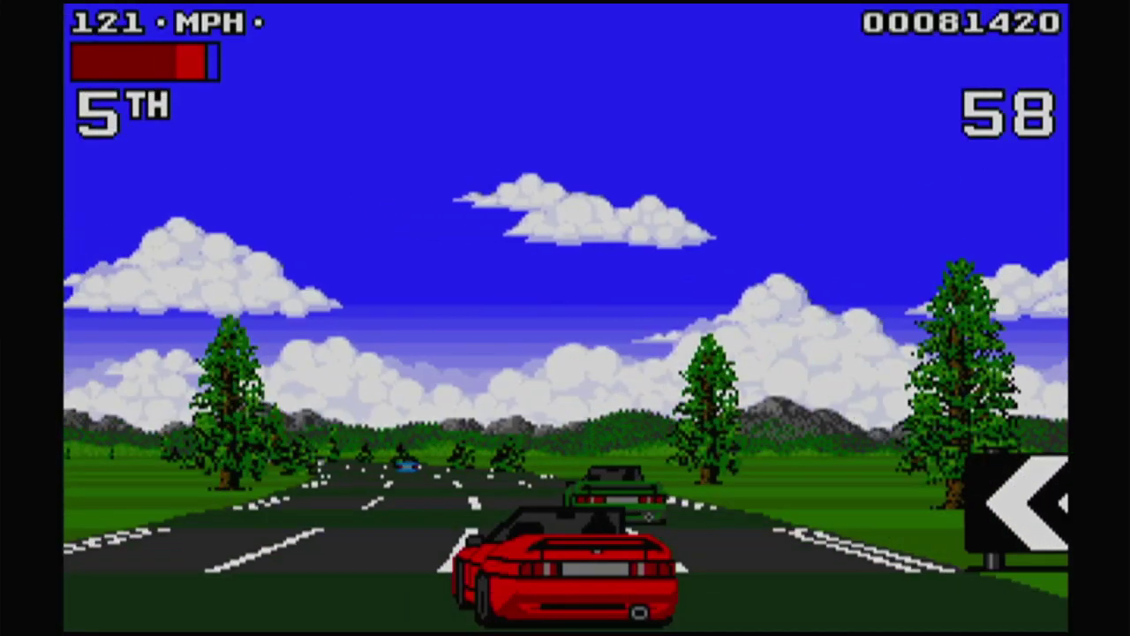
{"action": "key", "text": "Left"}
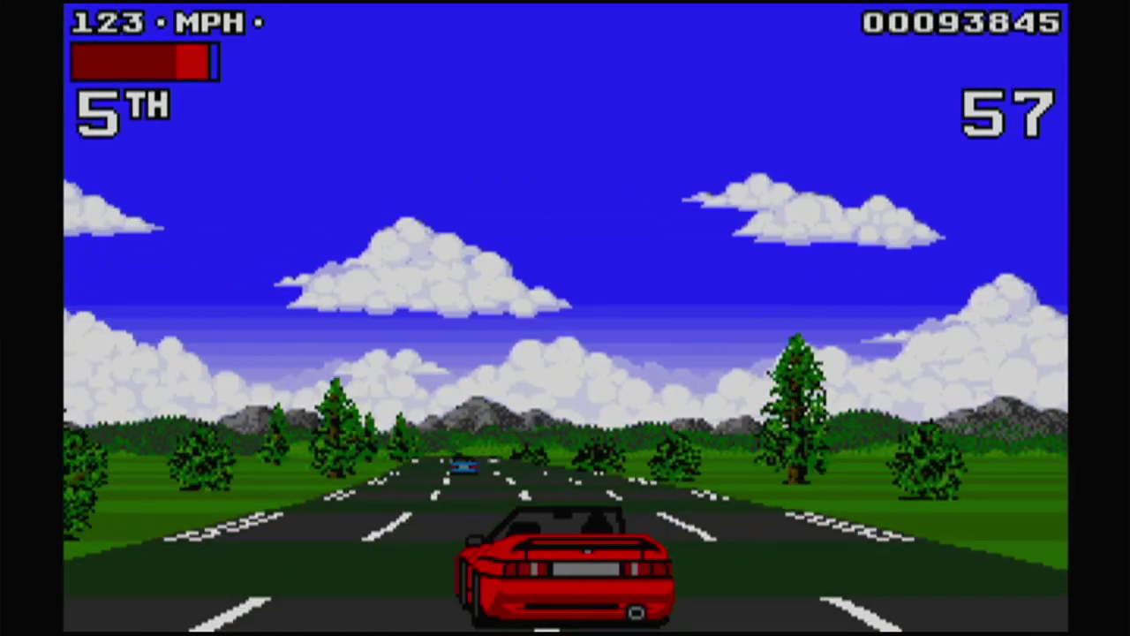